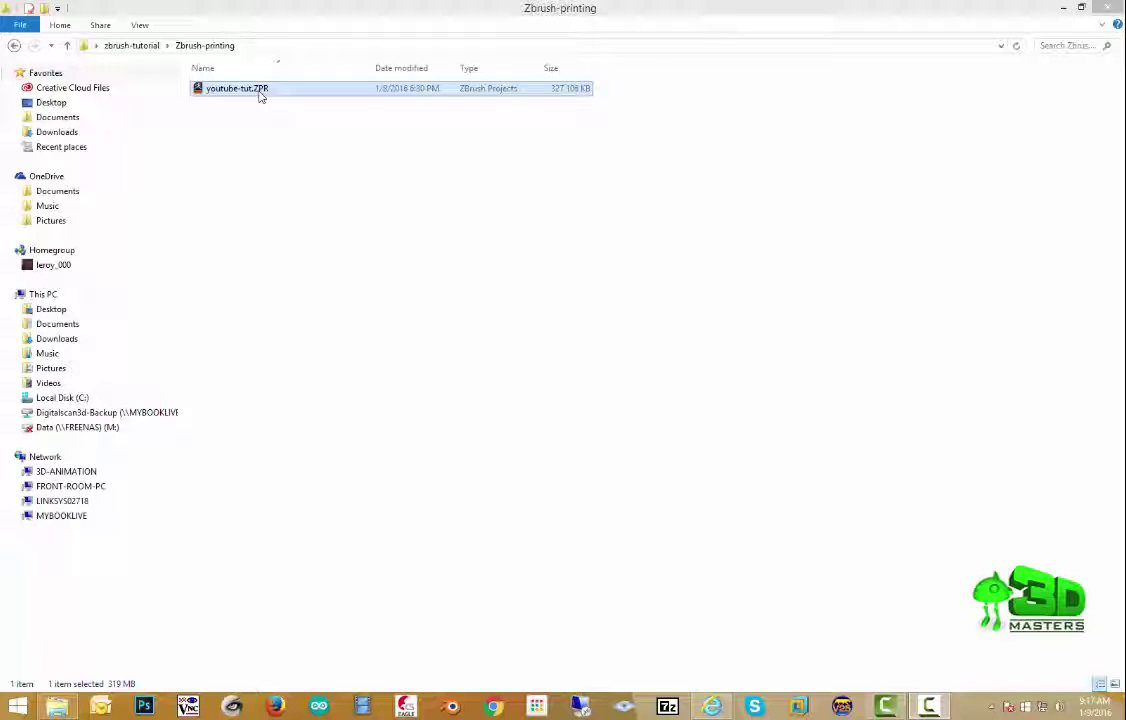
# Open the youtube-tut.ZPR project, dismiss the LightBox notice, and frame and orbit the whole figure model.
pyautogui.doubleClick(259, 95)
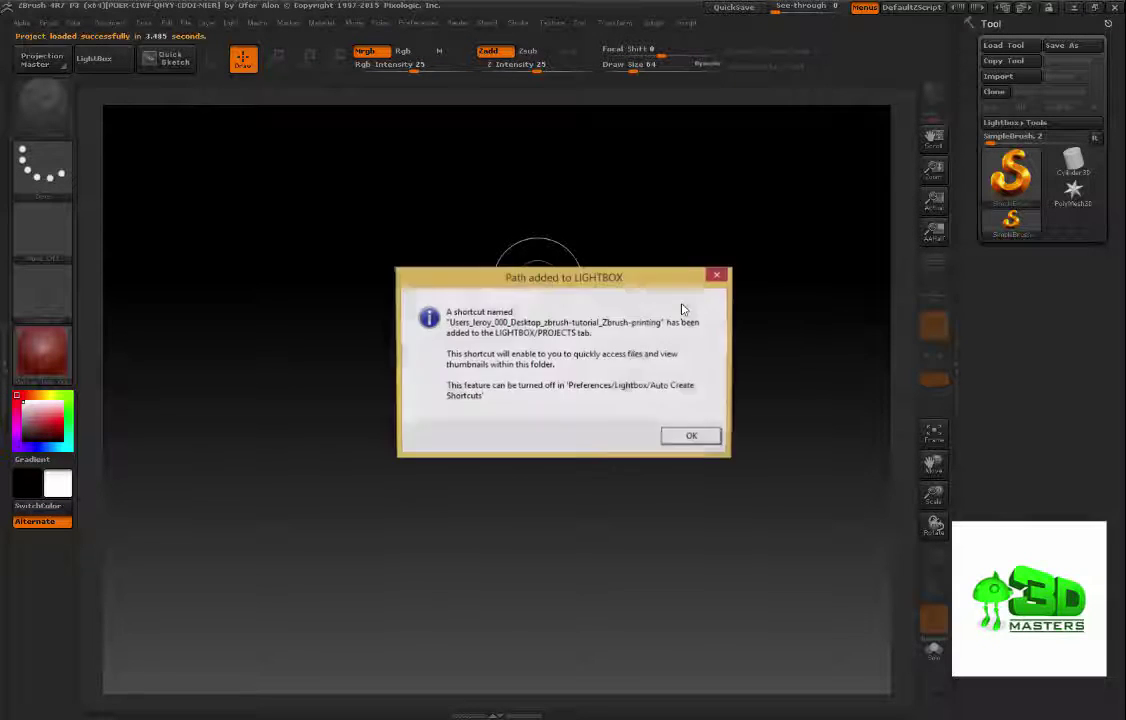
pyautogui.click(706, 436)
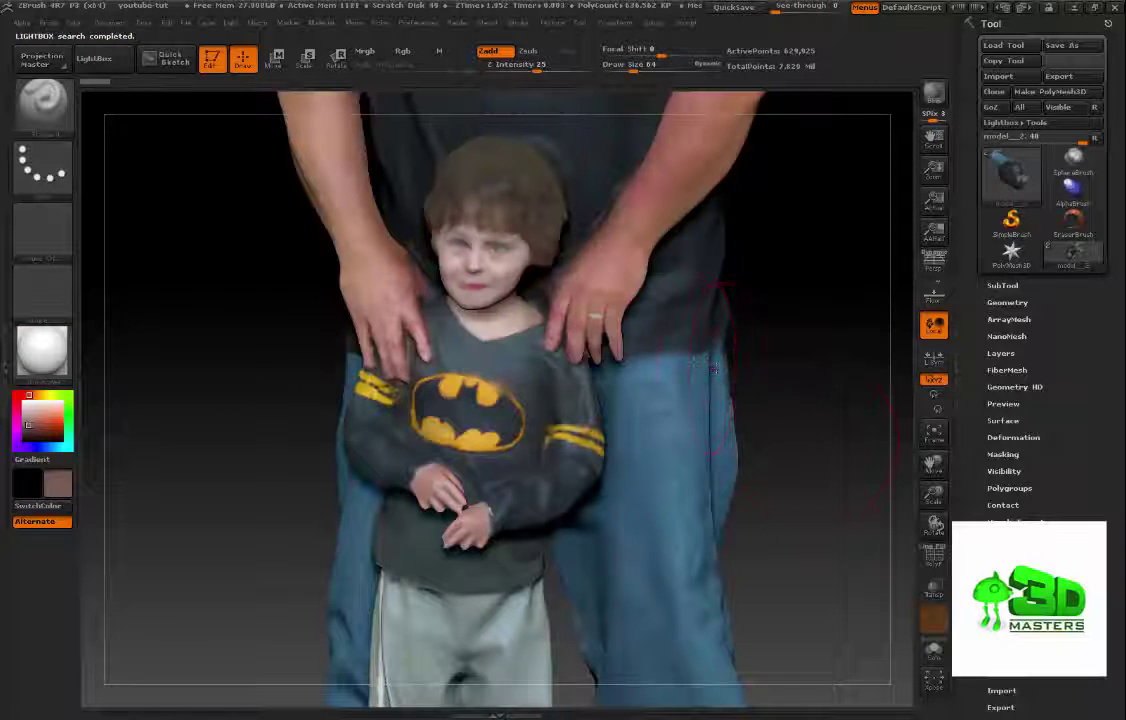
pyautogui.press('f')
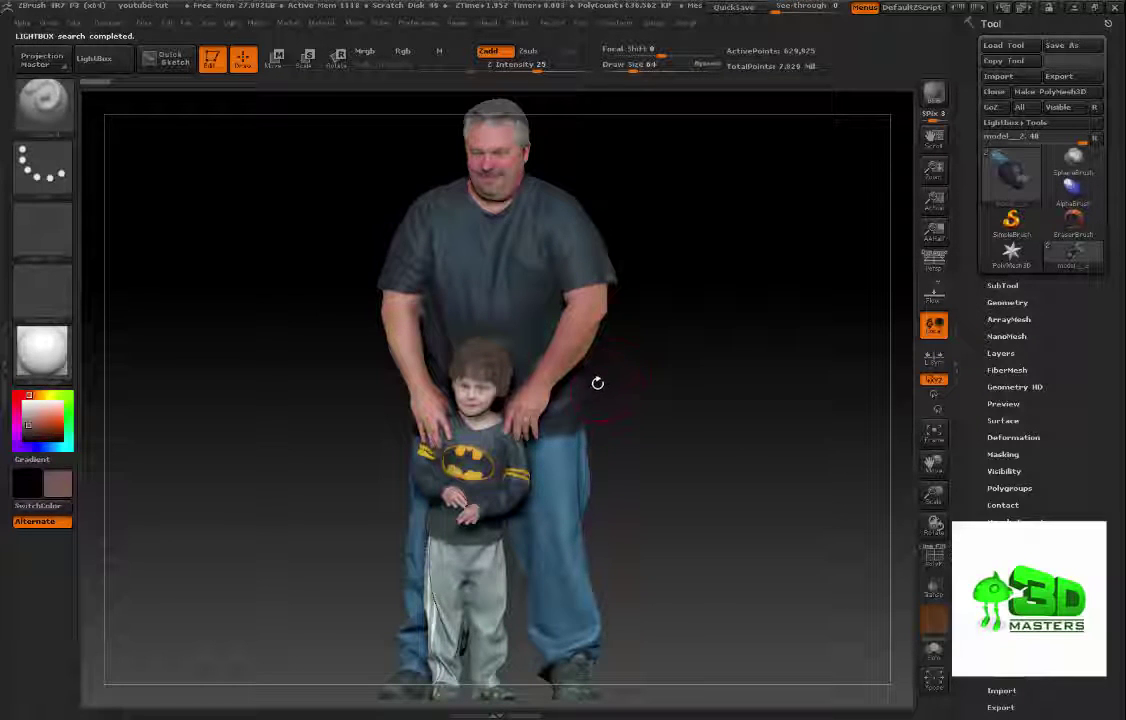
pyautogui.moveTo(635, 371); pyautogui.dragTo(611, 367)
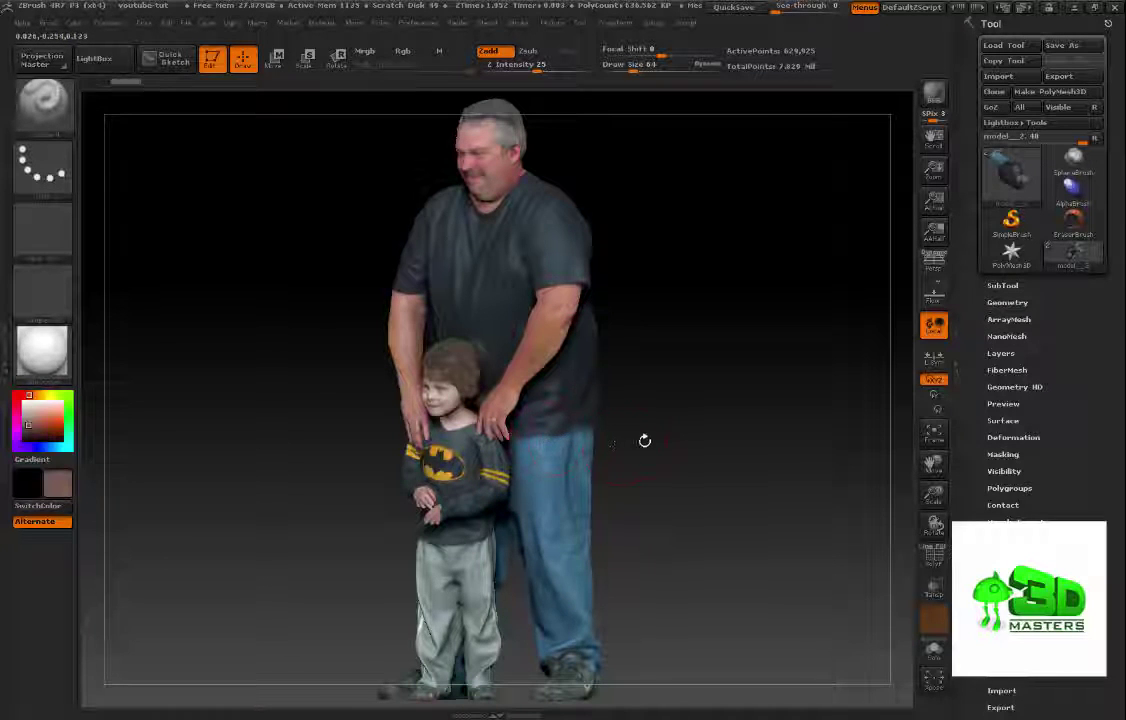
pyautogui.moveTo(646, 440); pyautogui.dragTo(675, 350)
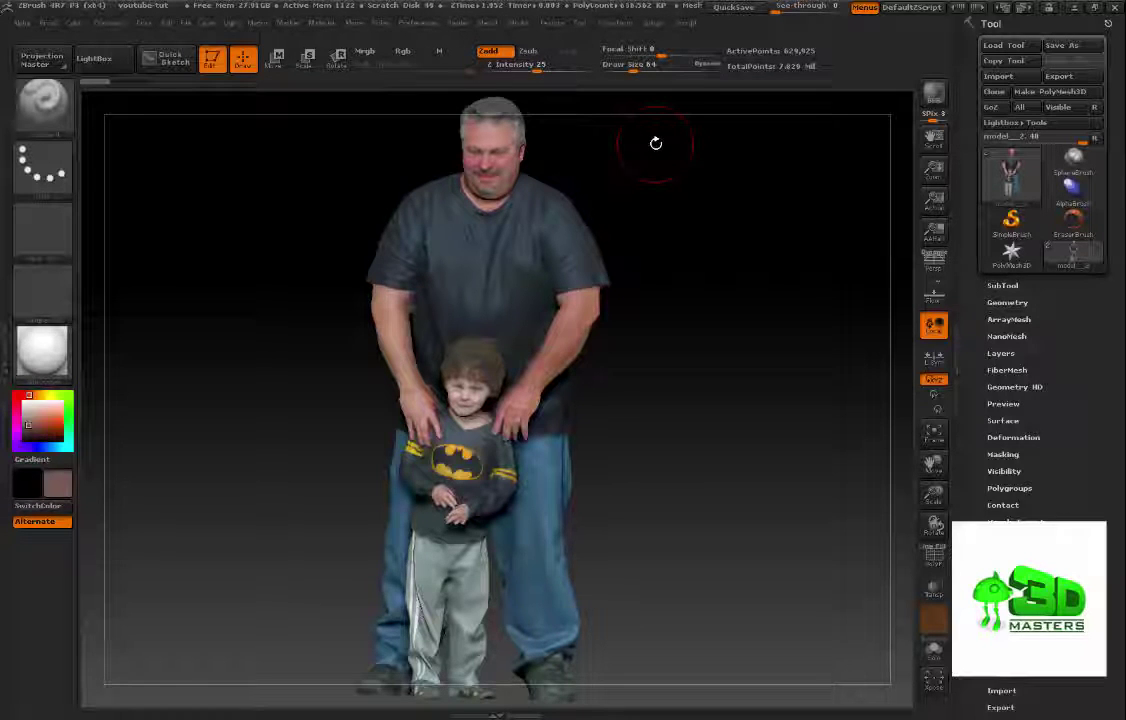
# Enable Use and Keep Polypaint in Decimation Master and pre-process the current subtool.
pyautogui.click(653, 24)
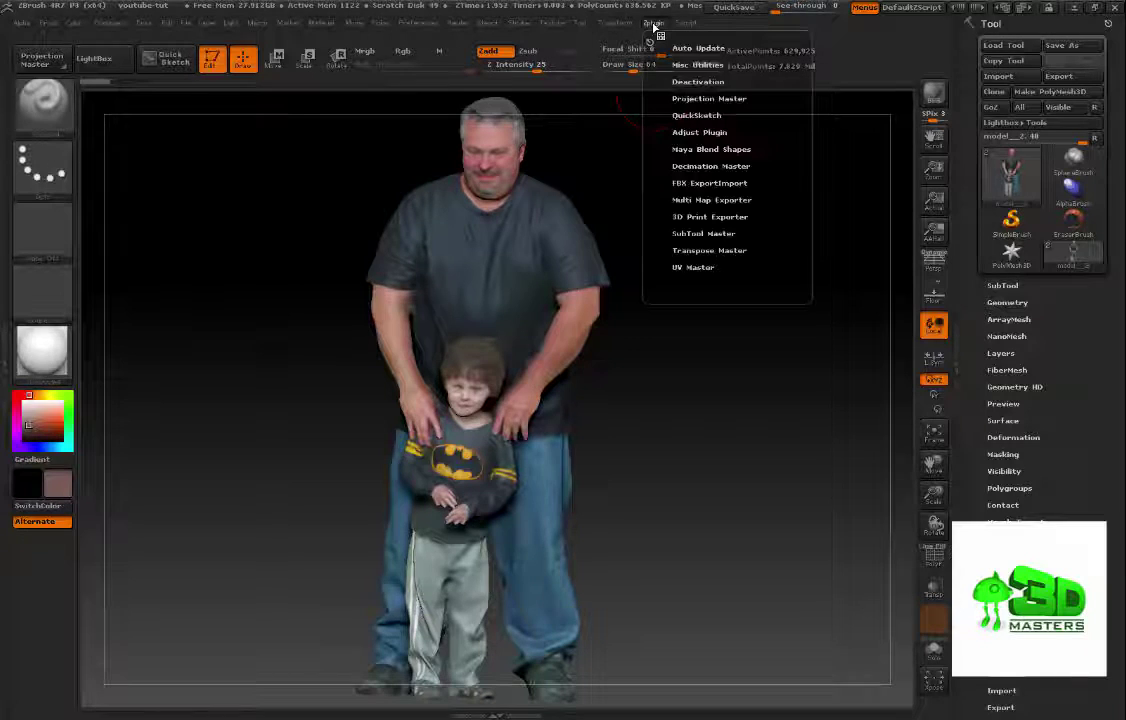
pyautogui.click(696, 167)
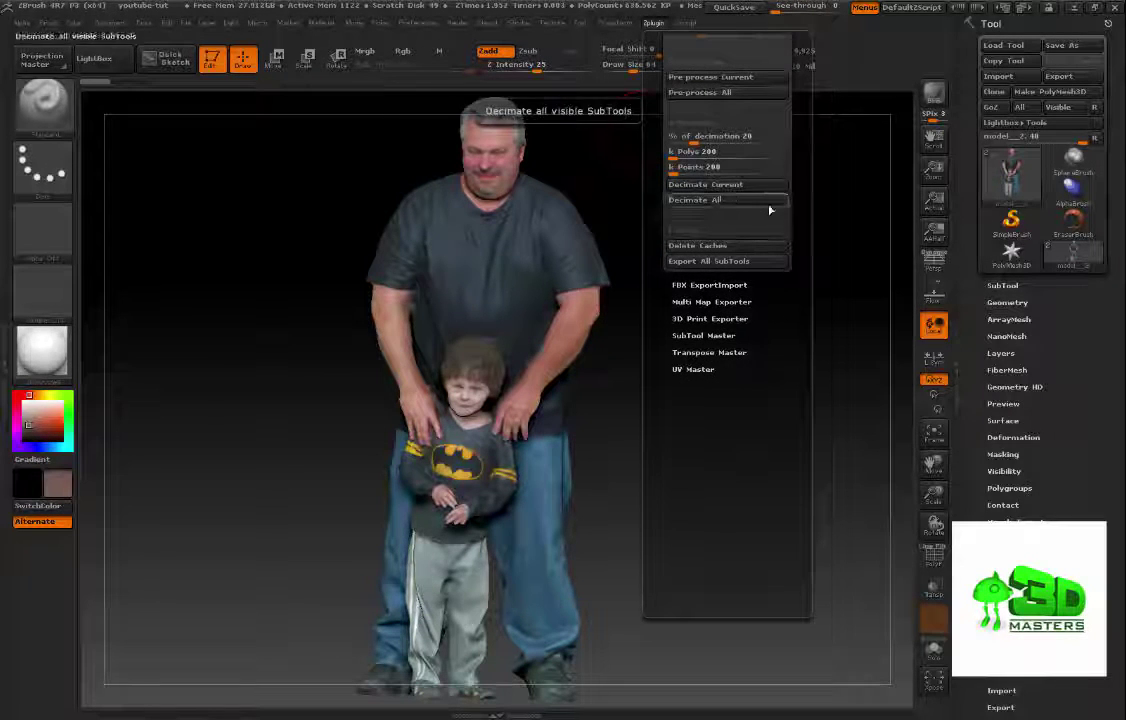
pyautogui.moveTo(799, 188); pyautogui.dragTo(771, 302)
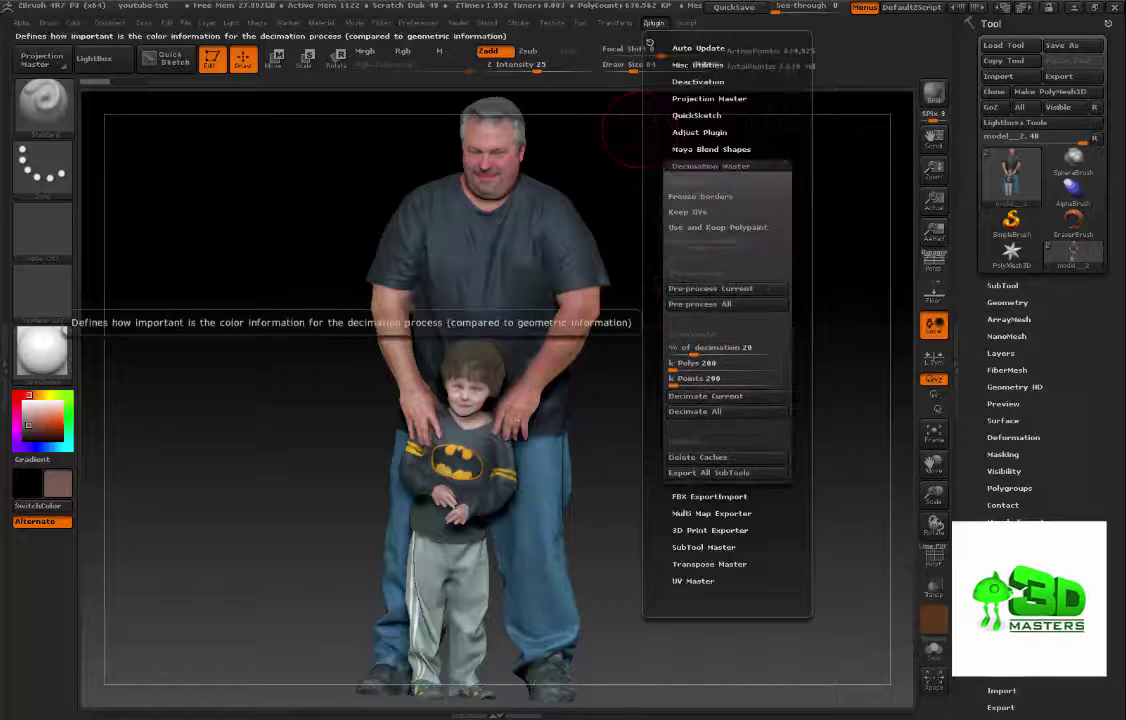
pyautogui.click(712, 228)
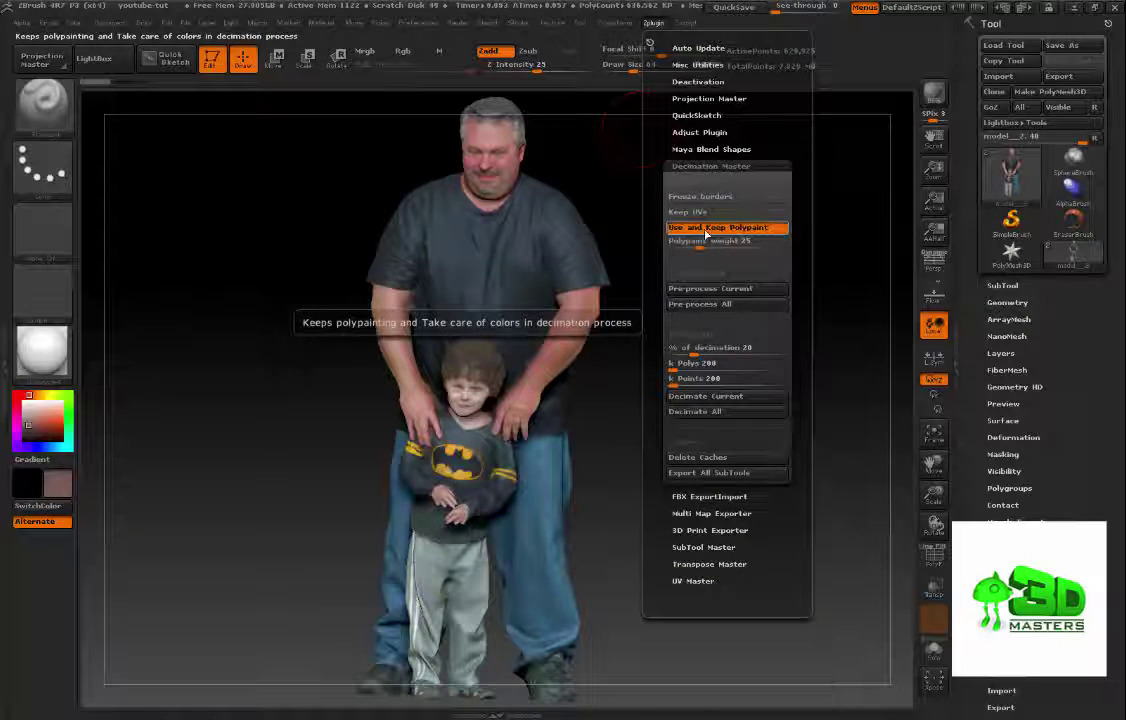
pyautogui.click(736, 288)
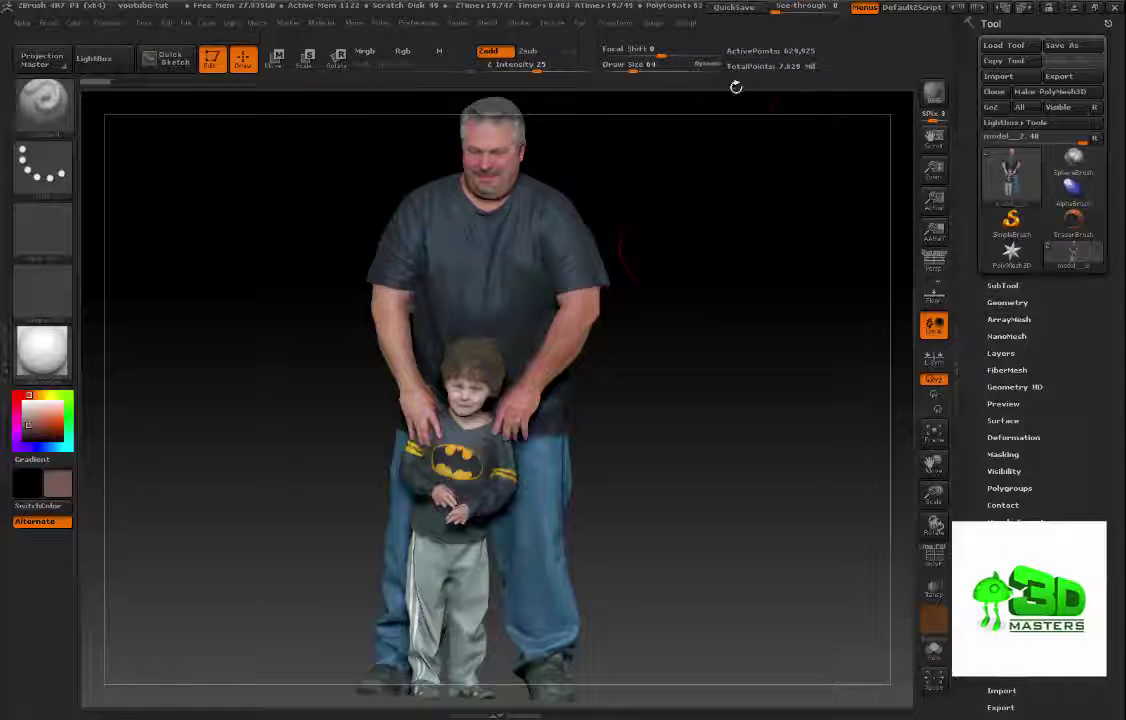
# Try decimating the current subtool at about 29.1 percent, and undo that decimation.
pyautogui.click(652, 23)
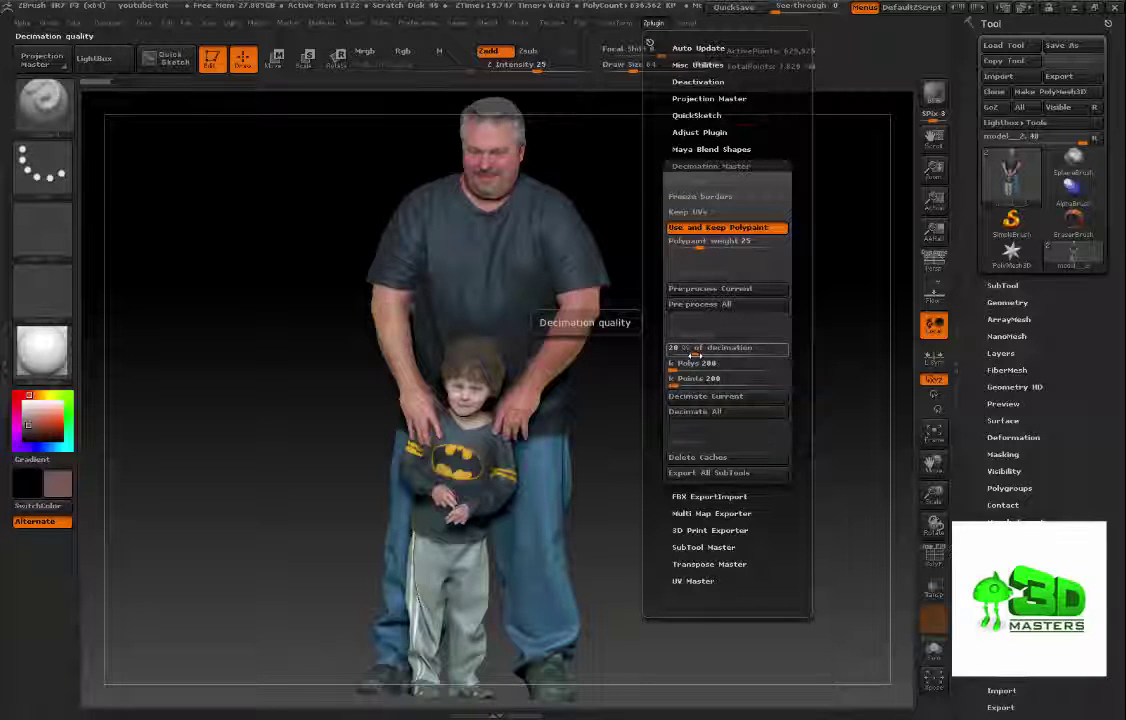
pyautogui.moveTo(694, 354); pyautogui.dragTo(703, 352)
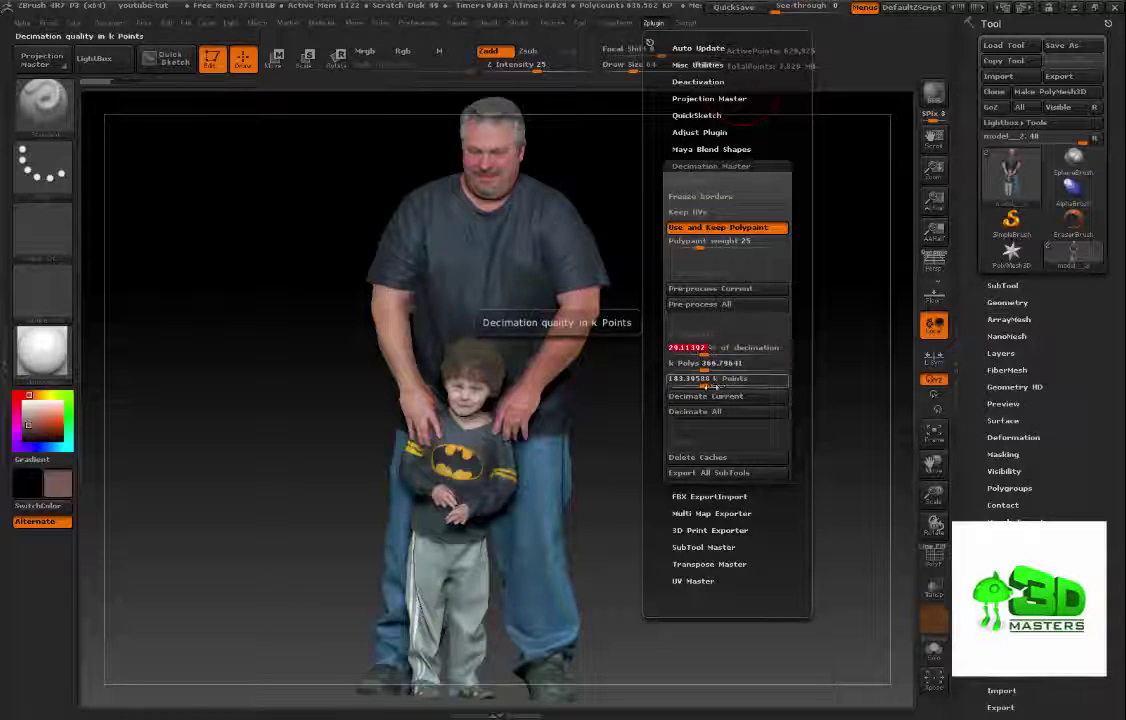
pyautogui.click(707, 398)
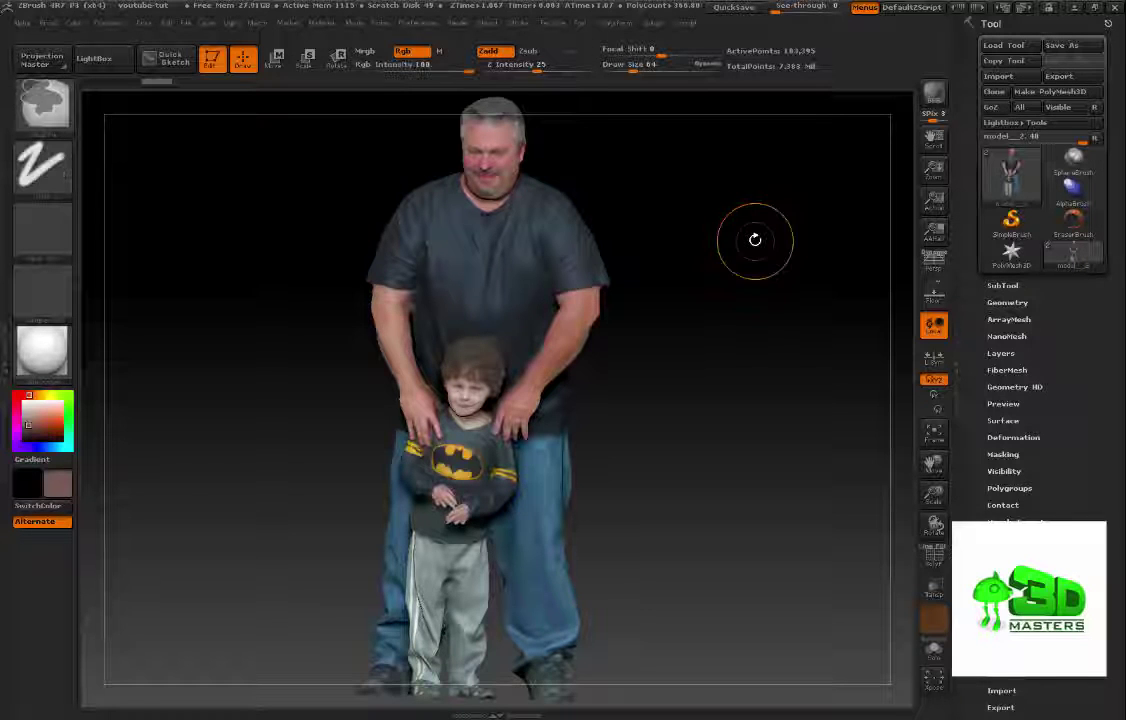
pyautogui.hotkey('ctrl', 'z')
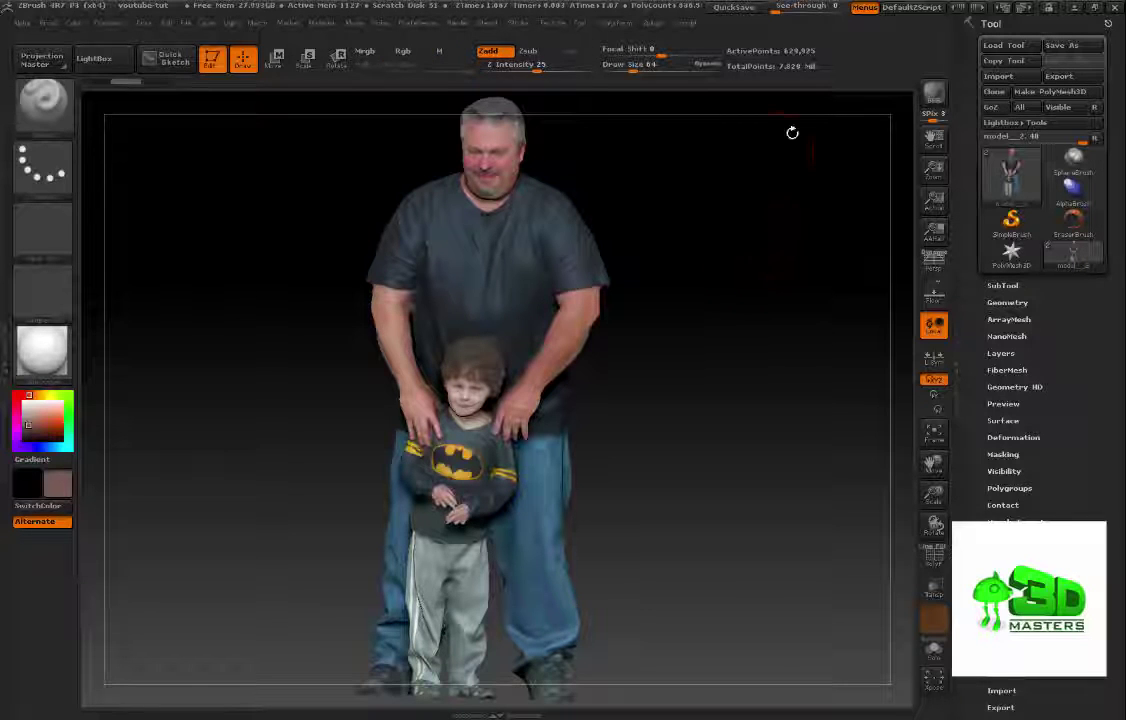
# Set the decimation percentage to about 38.6 and decimate the current subtool.
pyautogui.click(652, 23)
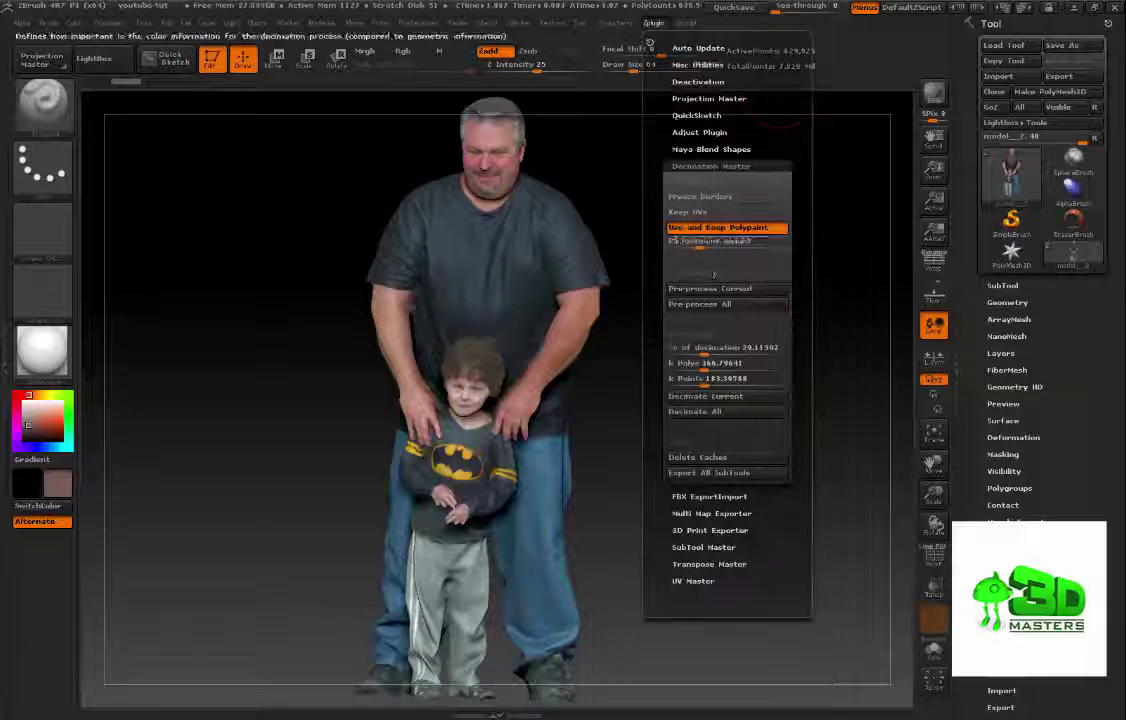
pyautogui.click(705, 348)
pyautogui.moveTo(705, 352); pyautogui.dragTo(715, 354)
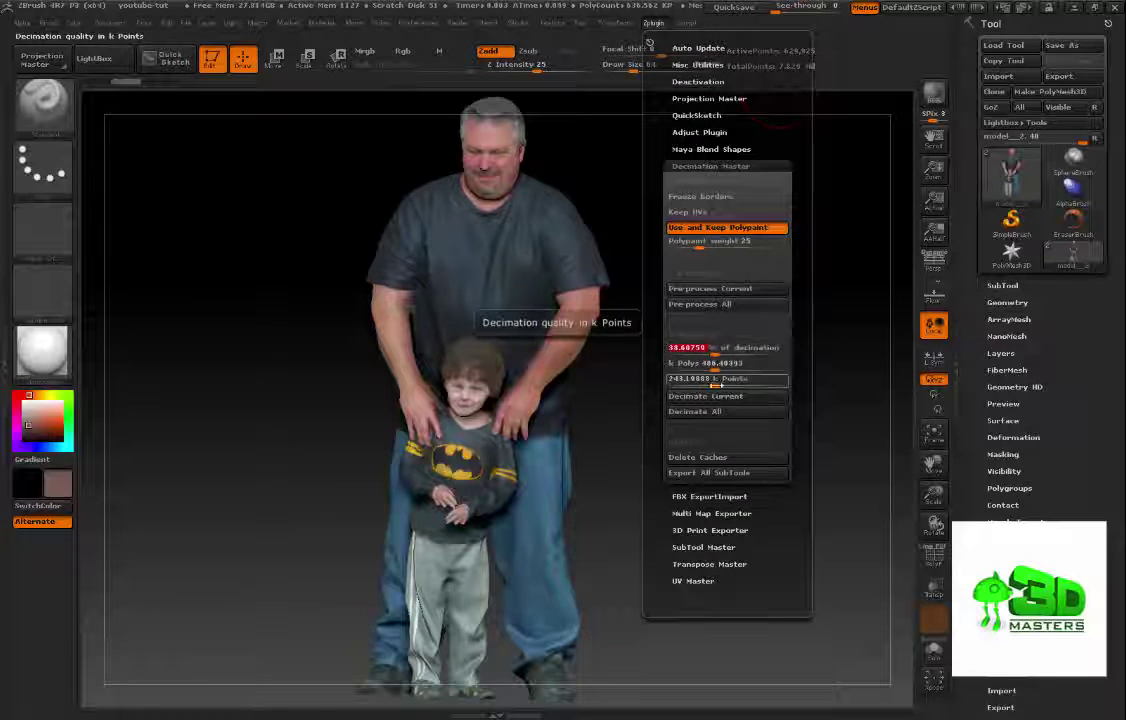
pyautogui.click(718, 398)
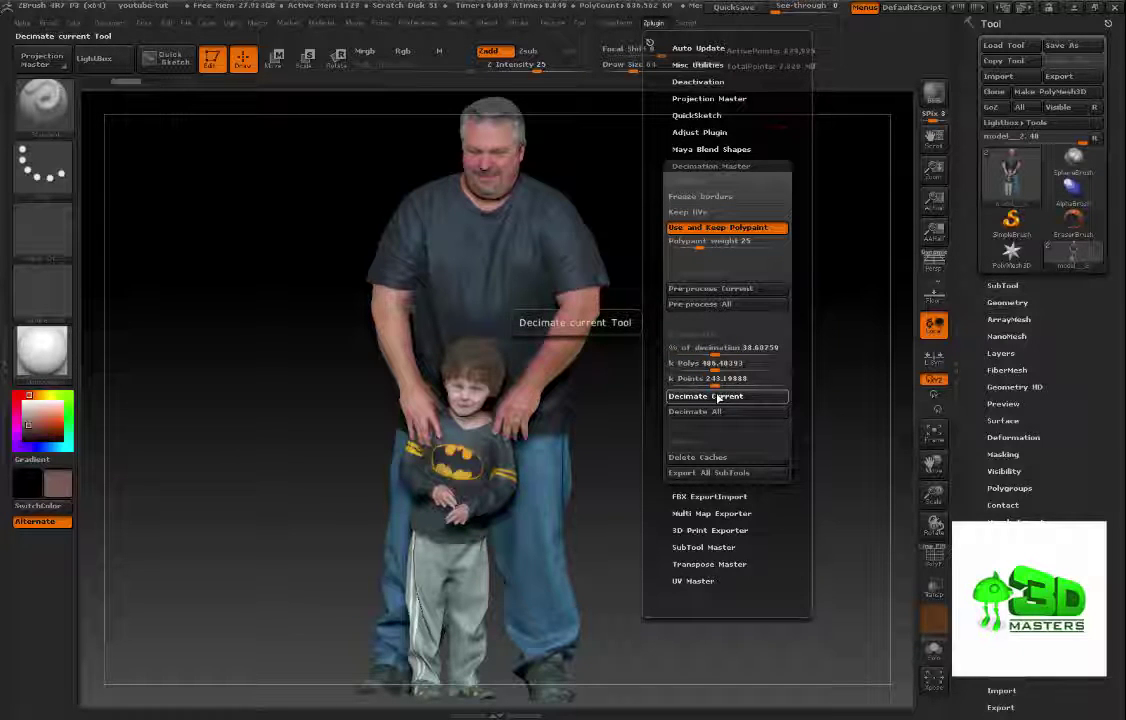
pyautogui.click(717, 397)
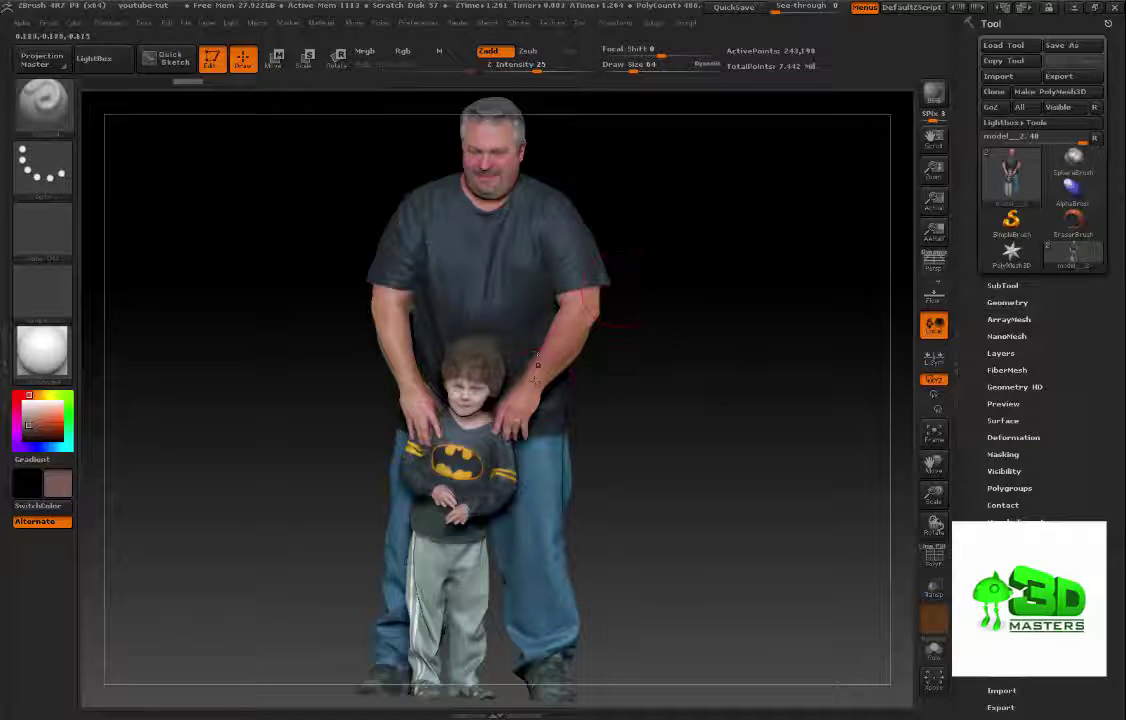
# Inspect the decimated mesh density on the figures with the polyframe display turned on temporarily.
pyautogui.keyDown('ctrl'); pyautogui.moveTo(538, 366); pyautogui.dragTo(628, 317, button='right'); pyautogui.keyUp('ctrl')
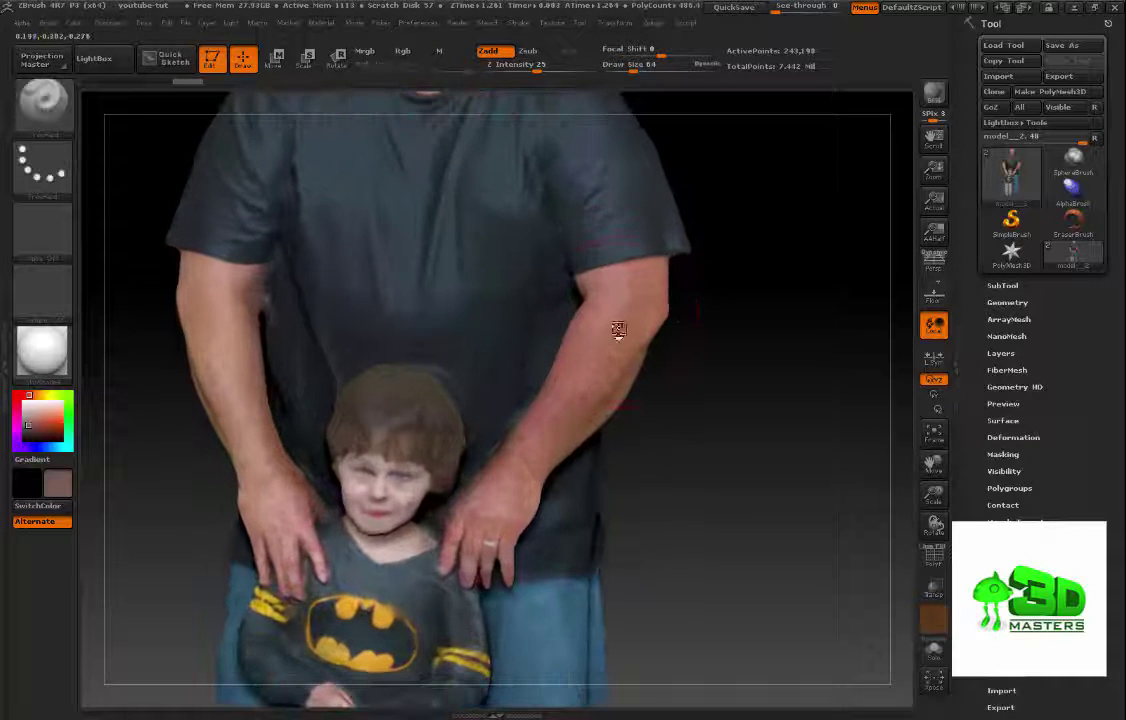
pyautogui.press('shift')
pyautogui.hotkey('shift', 'f')
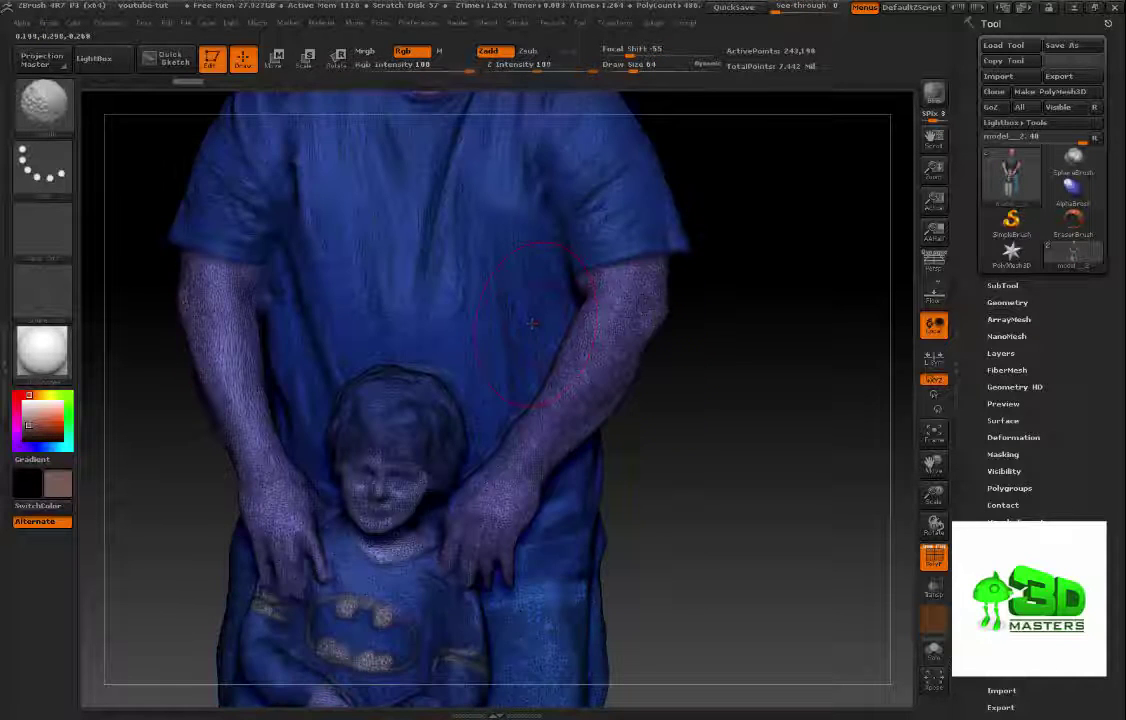
pyautogui.moveTo(514, 273)
pyautogui.keyDown('alt'); pyautogui.mouseDown(button='right')
pyautogui.moveTo(527, 477)
pyautogui.moveTo(545, 455)
pyautogui.moveTo(577, 405)
pyautogui.moveTo(414, 396)
pyautogui.moveTo(518, 398)
pyautogui.mouseUp(button='right'); pyautogui.keyUp('alt')
pyautogui.press('f')
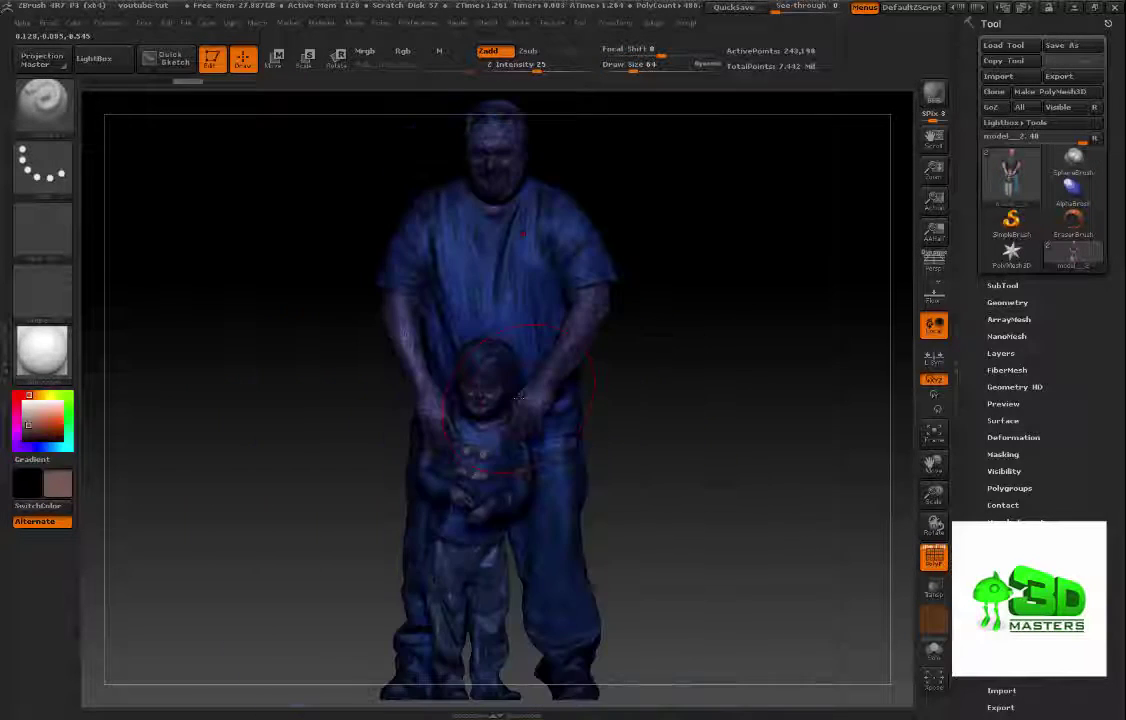
pyautogui.hotkey('shift', 'f')
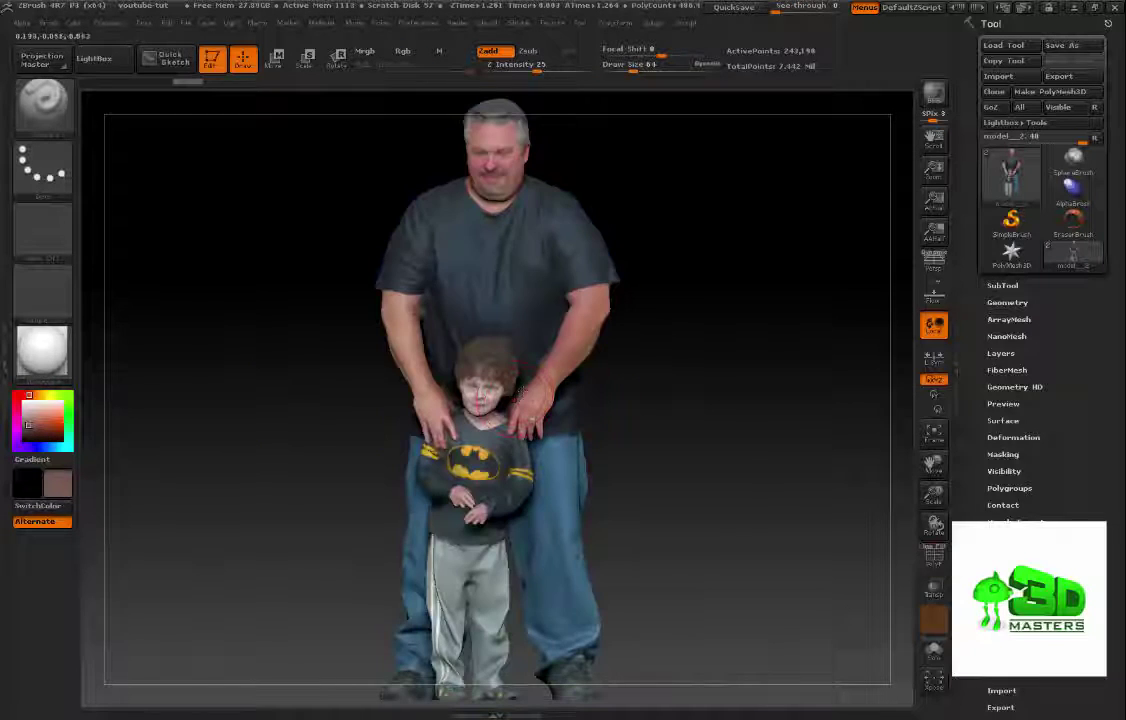
# Set the model's X dimension to 4 inches in the 3D Print Exporter.
pyautogui.click(652, 24)
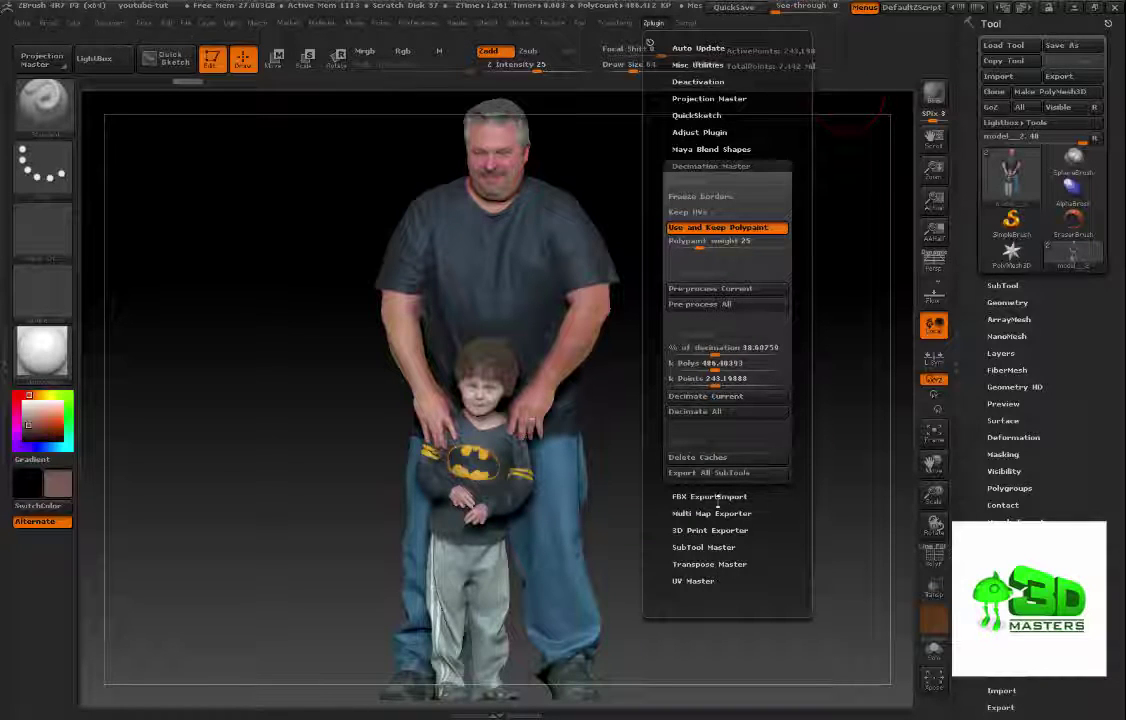
pyautogui.click(706, 531)
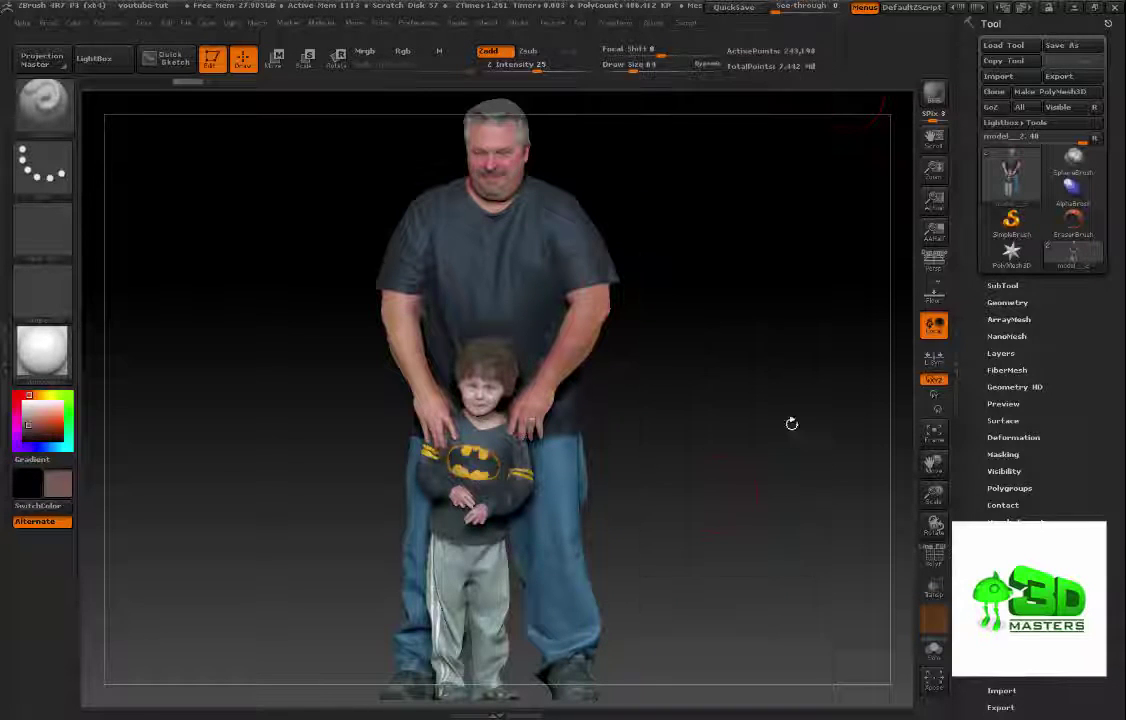
pyautogui.click(653, 23)
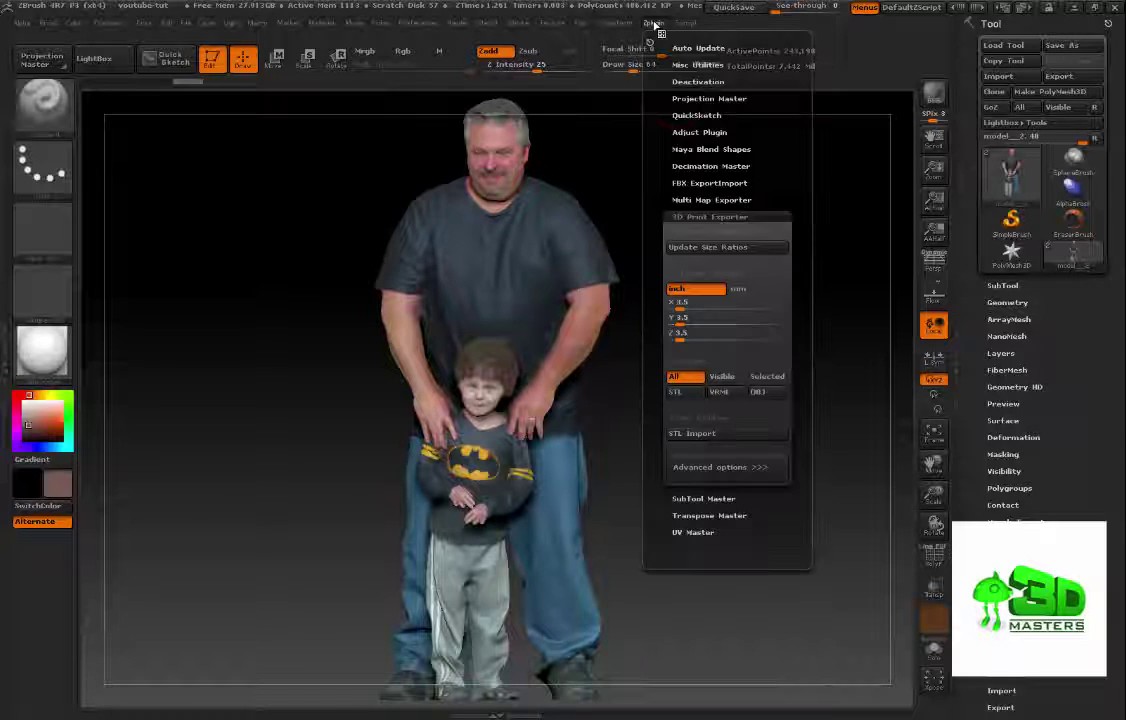
pyautogui.click(613, 22)
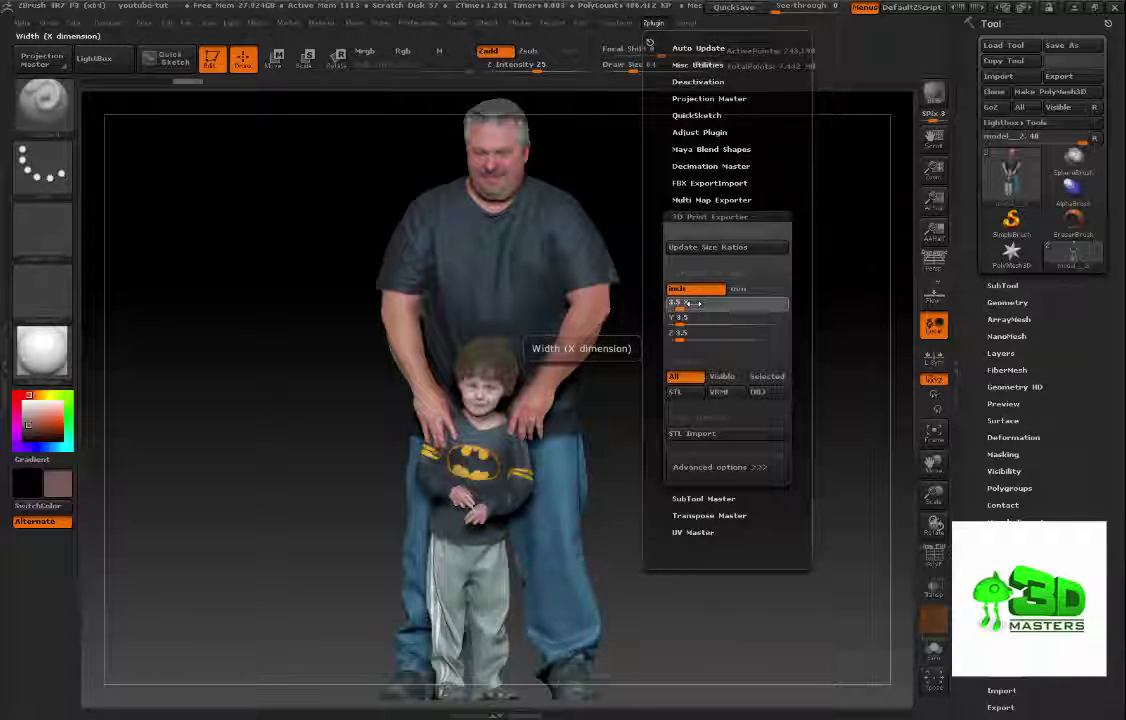
pyautogui.click(678, 303)
pyautogui.write('4')
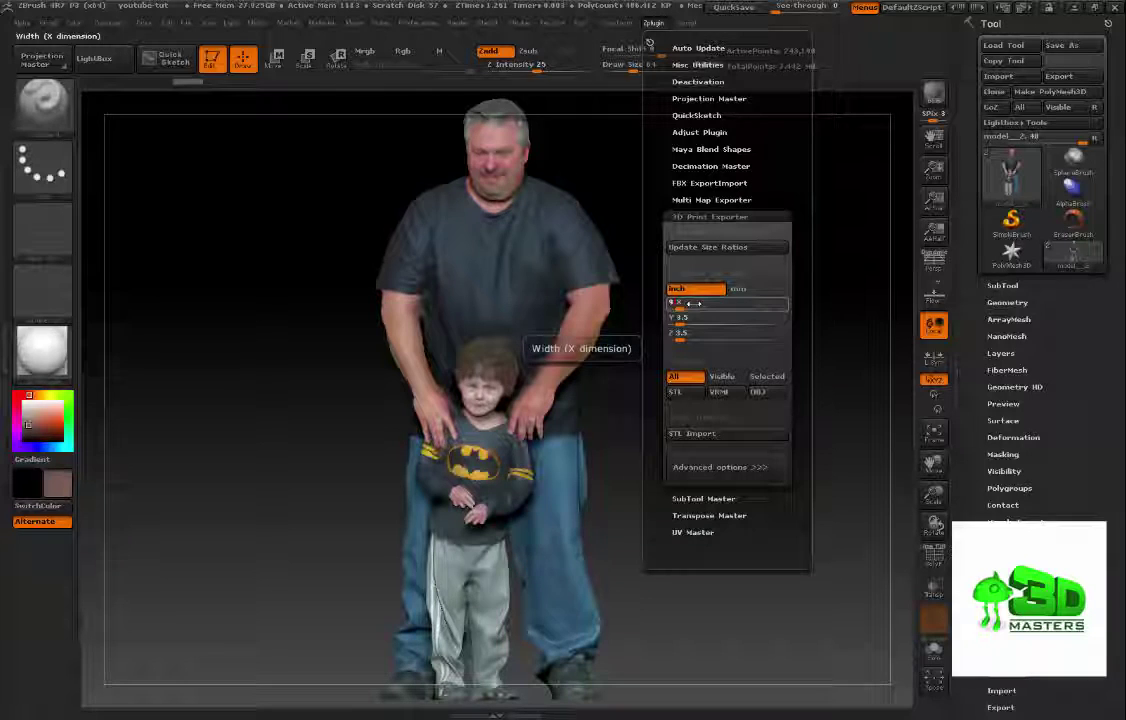
pyautogui.press('Return')
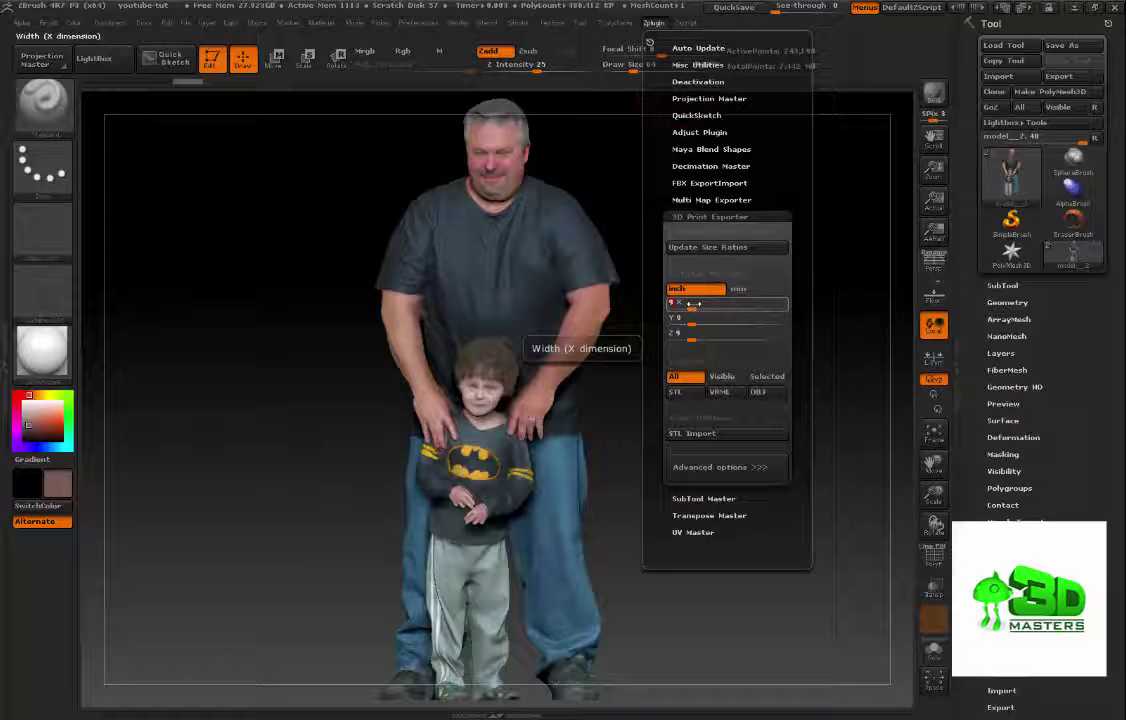
# Start a VRML export of only the visible subtools and choose the desktop folder zbrush-tutorial > Zbrush-printing as its destination.
pyautogui.click(724, 378)
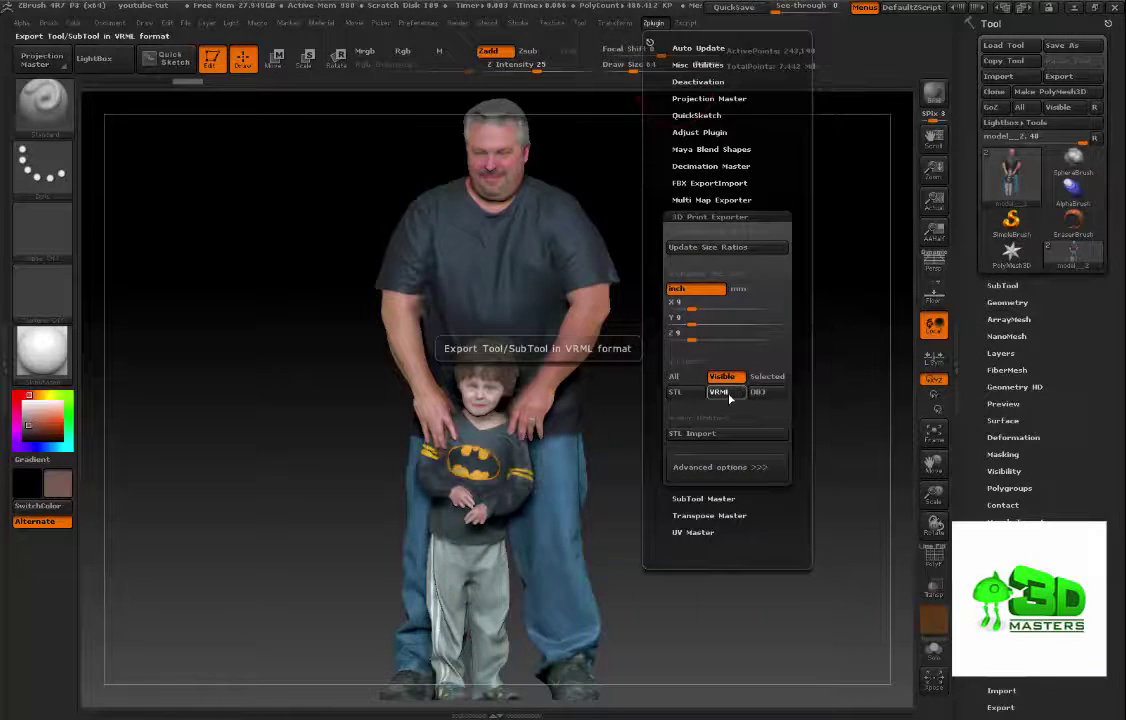
pyautogui.click(727, 393)
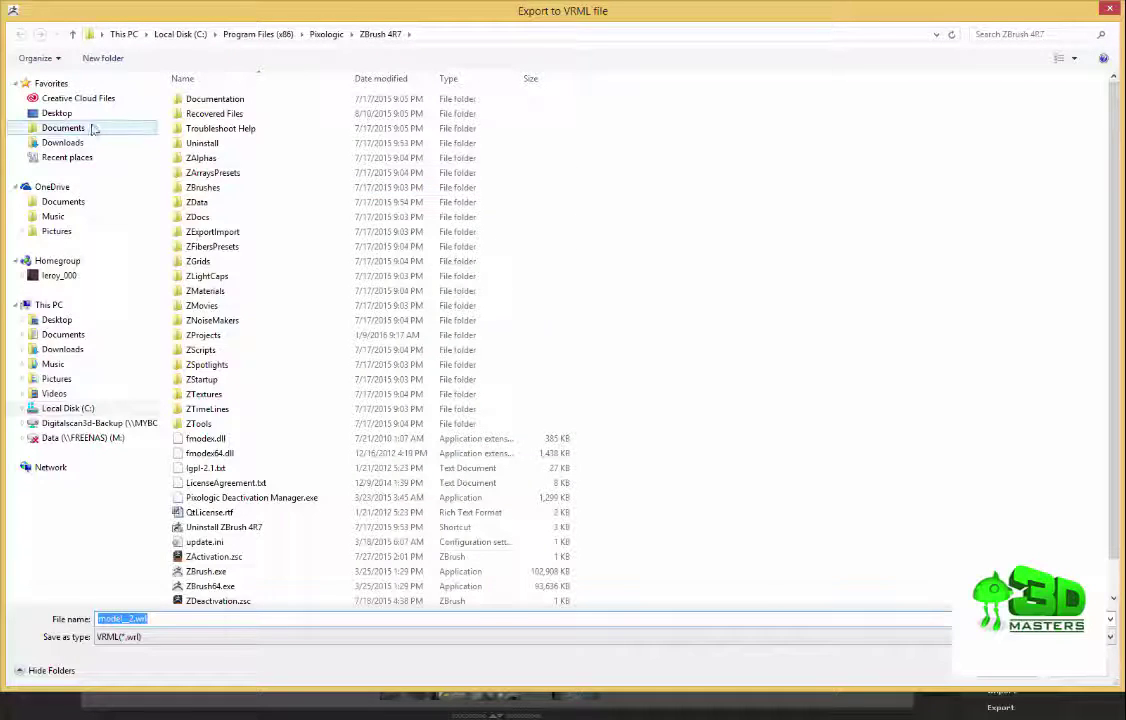
pyautogui.click(56, 113)
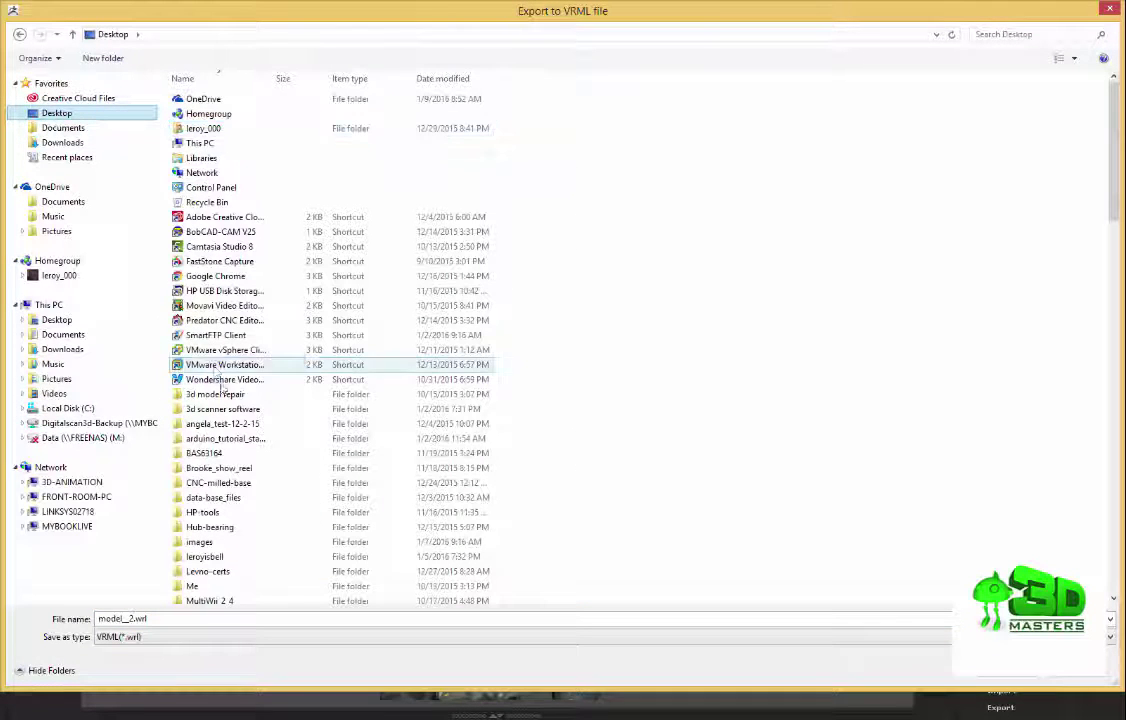
pyautogui.click(215, 395)
pyautogui.scroll(-15, 215, 395)
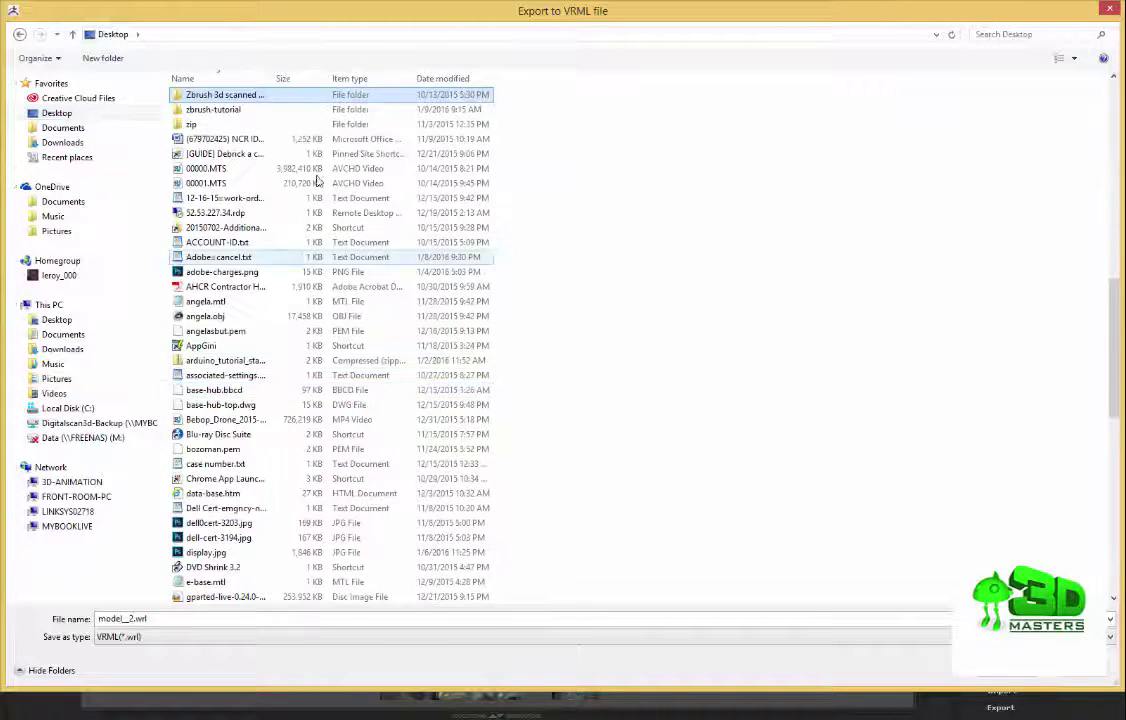
pyautogui.doubleClick(241, 112)
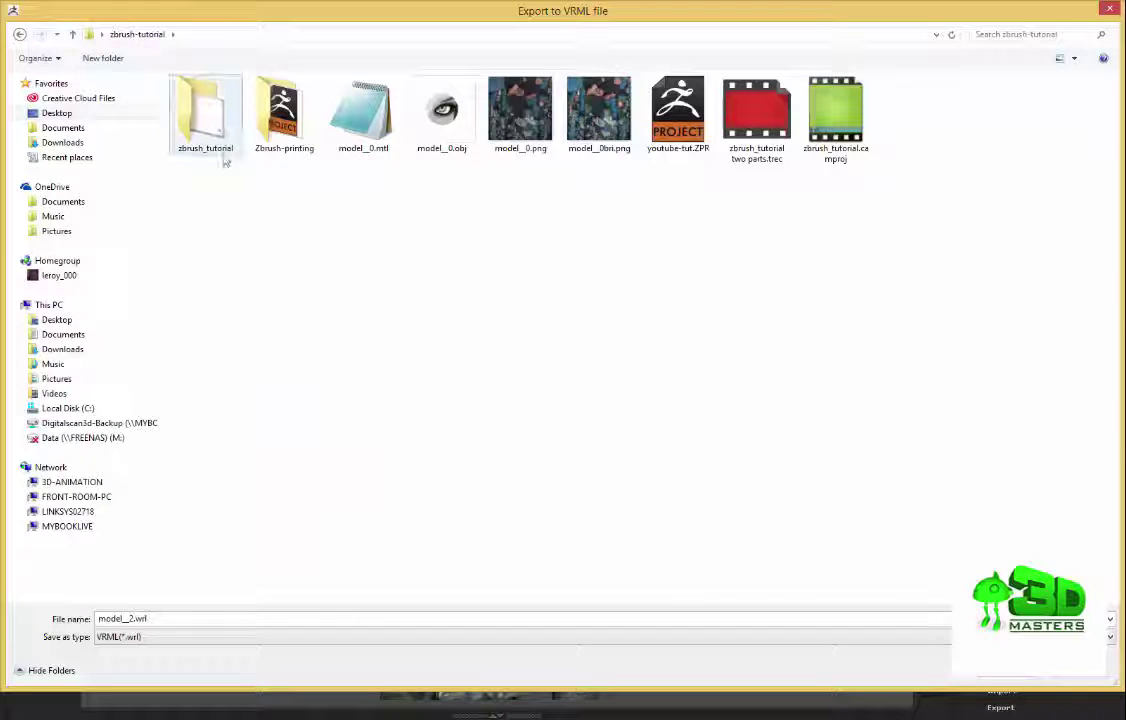
pyautogui.doubleClick(280, 117)
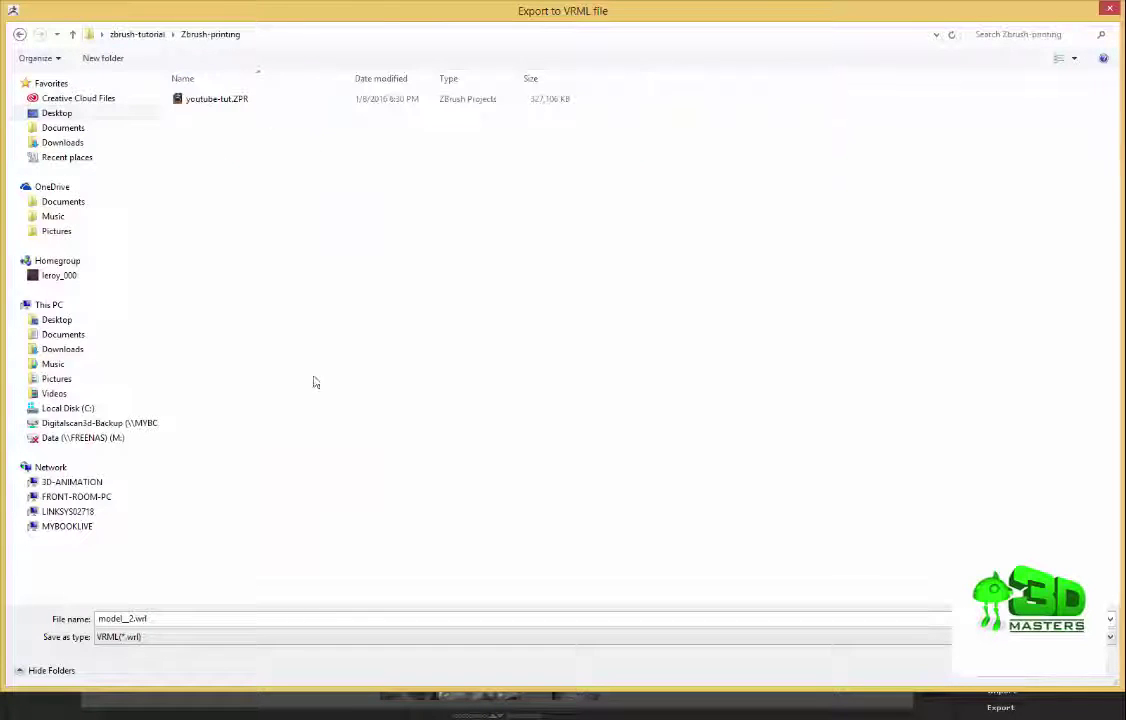
# Name the VRML export file me&son and save it.
pyautogui.click(163, 620)
pyautogui.click(152, 619)
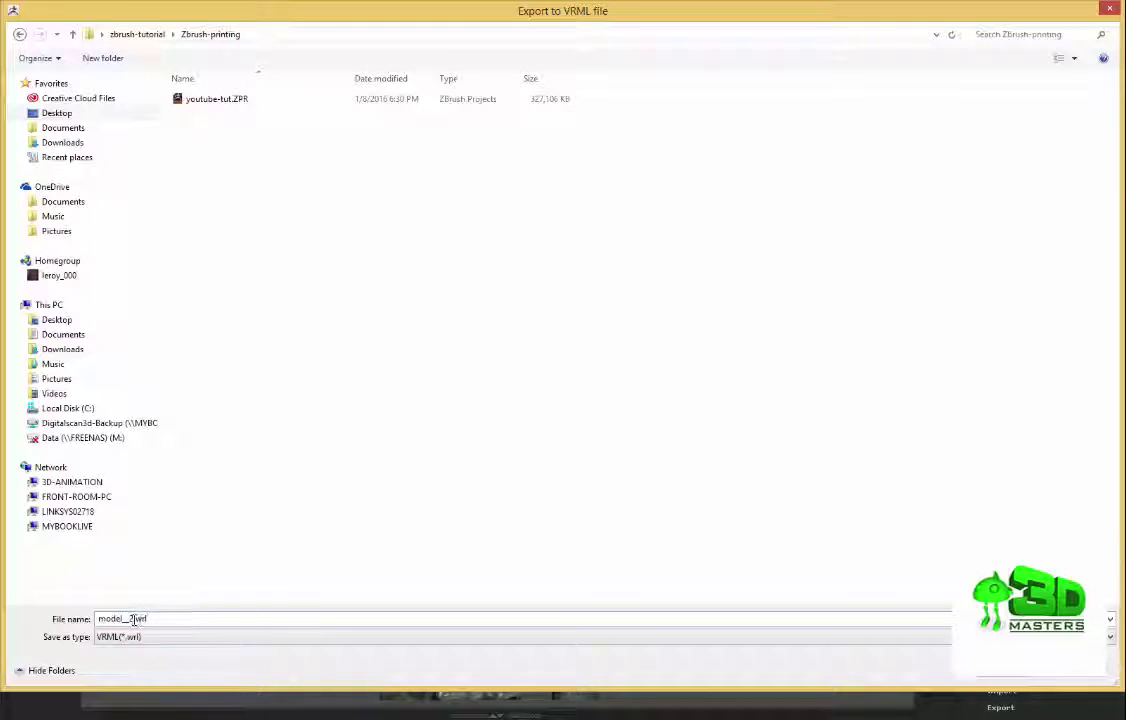
pyautogui.moveTo(134, 619); pyautogui.dragTo(89, 618)
pyautogui.write('me&son')
pyautogui.click(1011, 680)
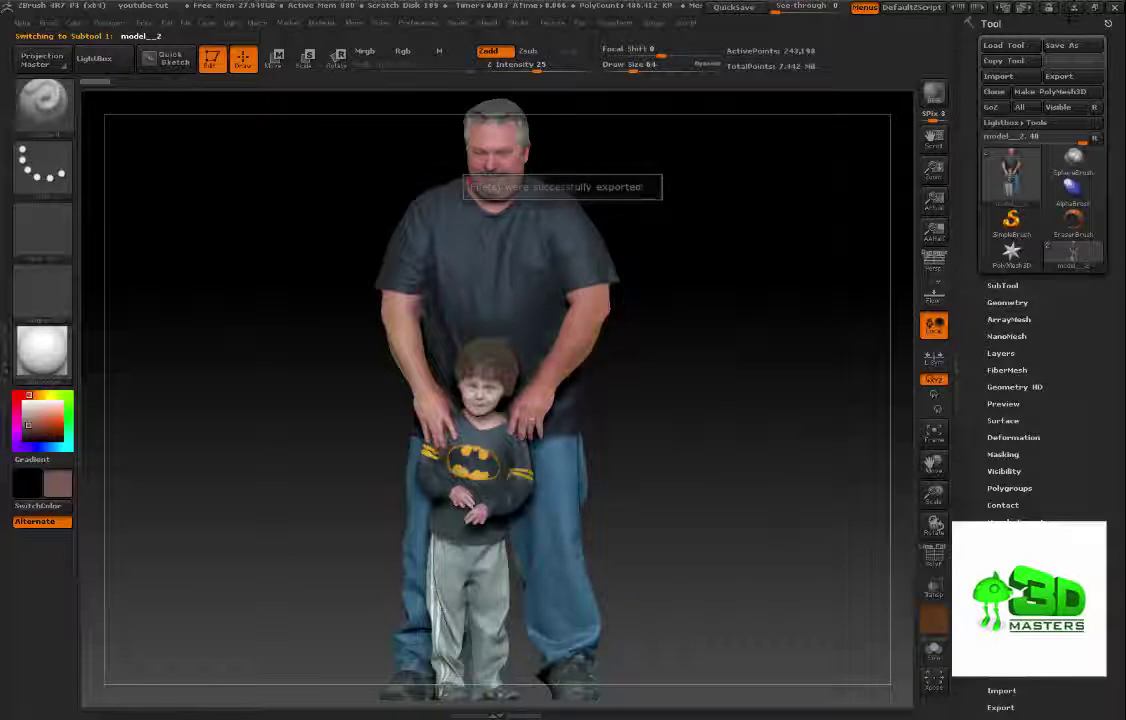
# Switch to the Zbrush-printing folder in File Explorer and open me&son.wrl in MeshLab, accepting the mesh warning.
pyautogui.click(1075, 9)
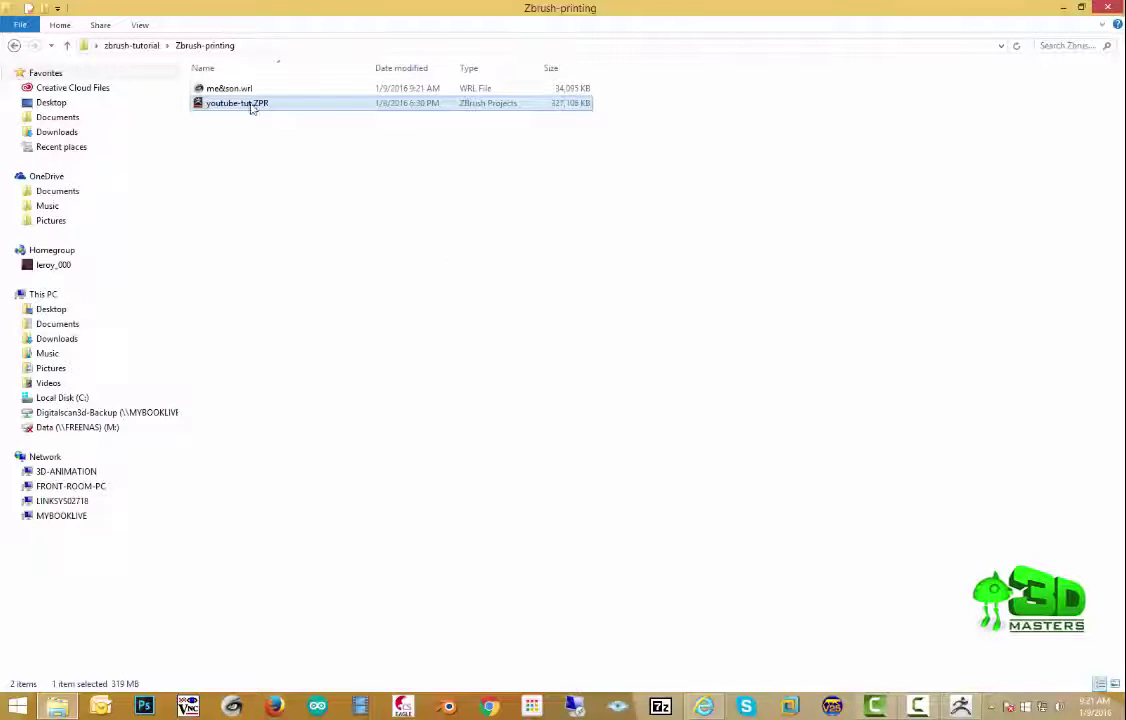
pyautogui.click(222, 91)
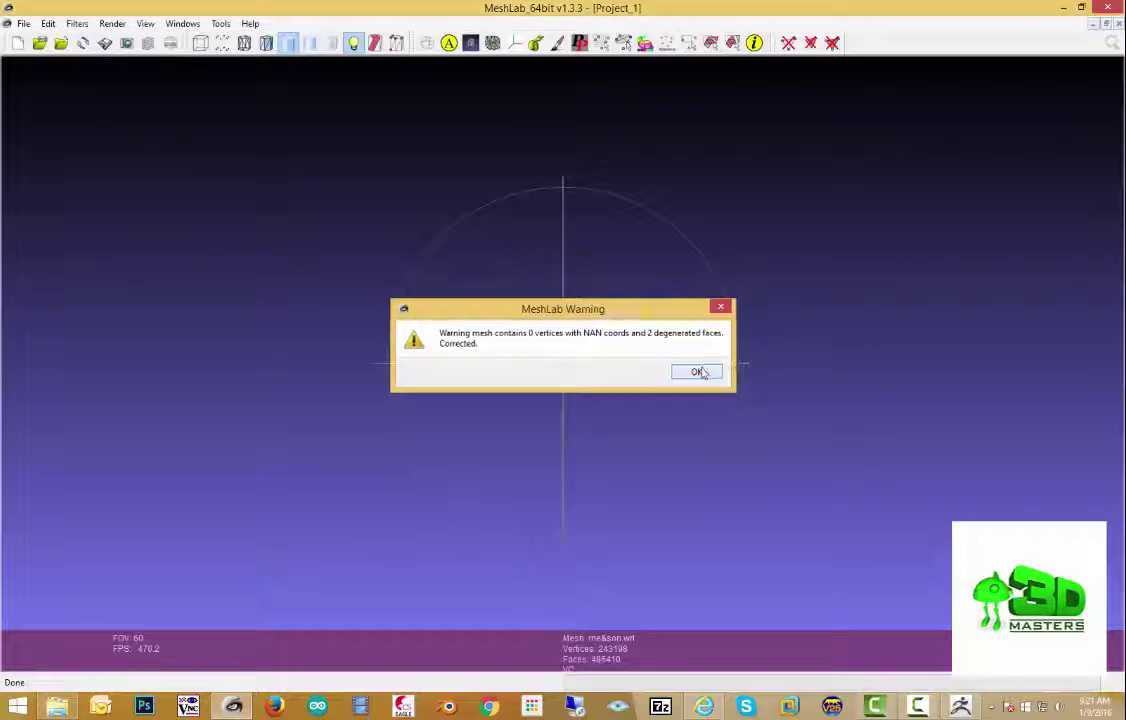
pyautogui.click(697, 372)
# Examine the exported figures' shape and colours from the front, side, back and close up, and close MeshLab.
pyautogui.moveTo(583, 410); pyautogui.dragTo(452, 308)
pyautogui.moveTo(709, 287); pyautogui.dragTo(729, 254)
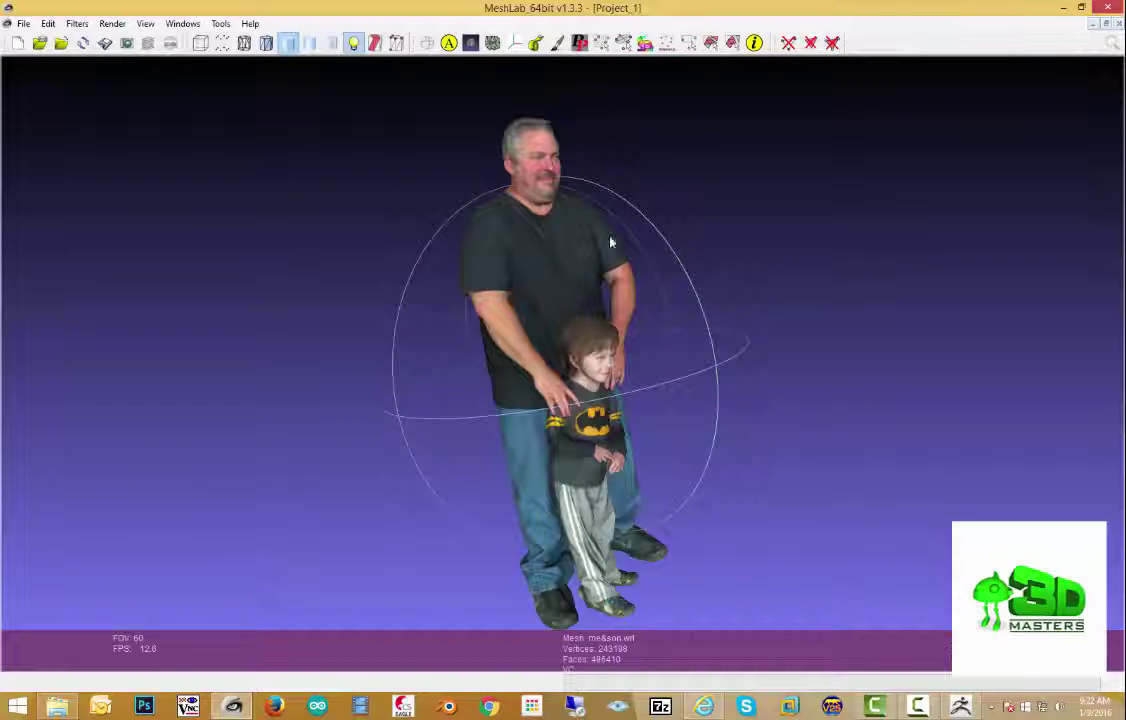
pyautogui.moveTo(648, 314); pyautogui.dragTo(768, 302)
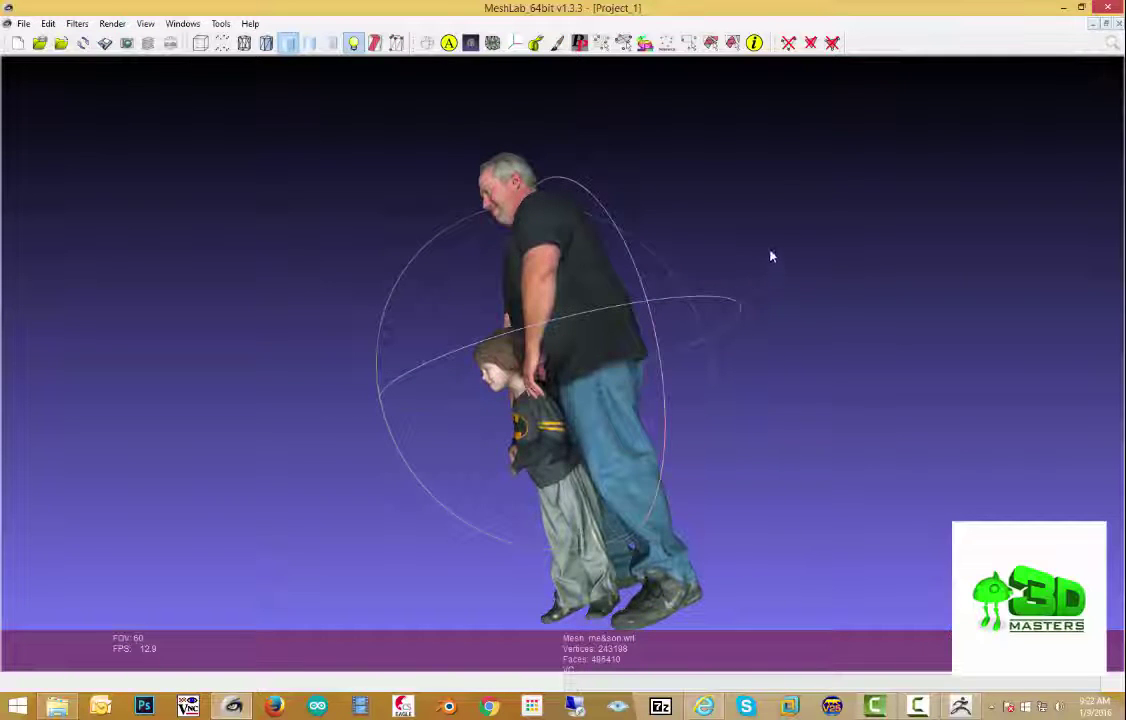
pyautogui.moveTo(772, 254); pyautogui.dragTo(440, 321)
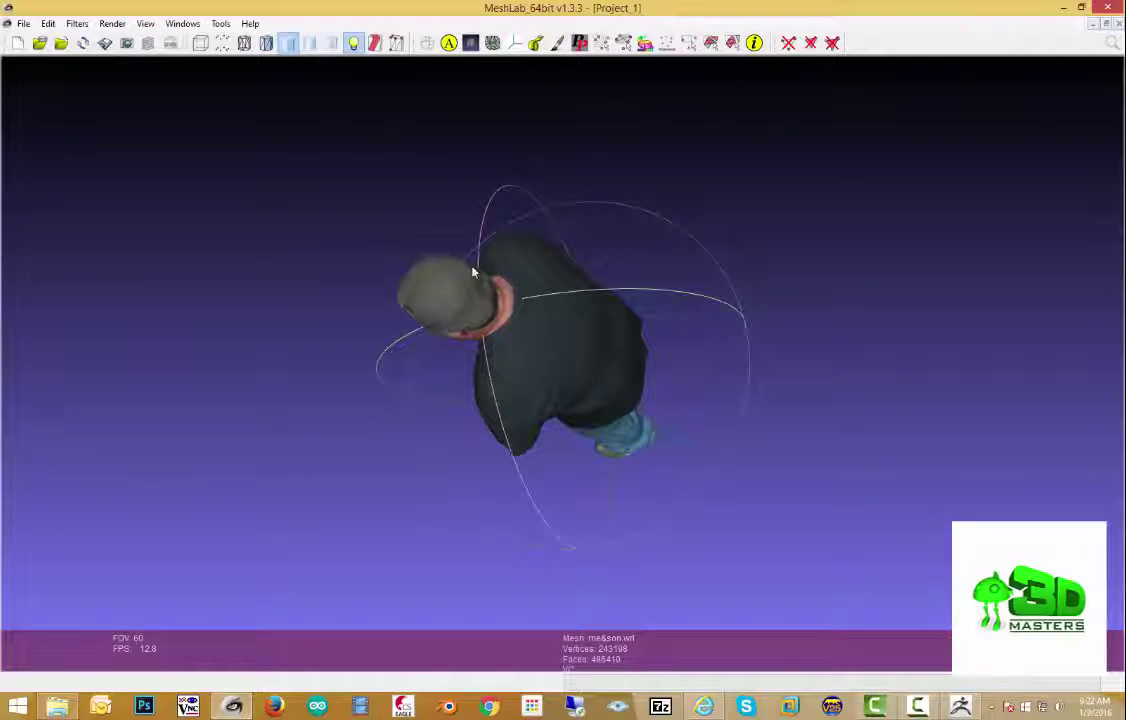
pyautogui.moveTo(642, 195); pyautogui.dragTo(550, 385)
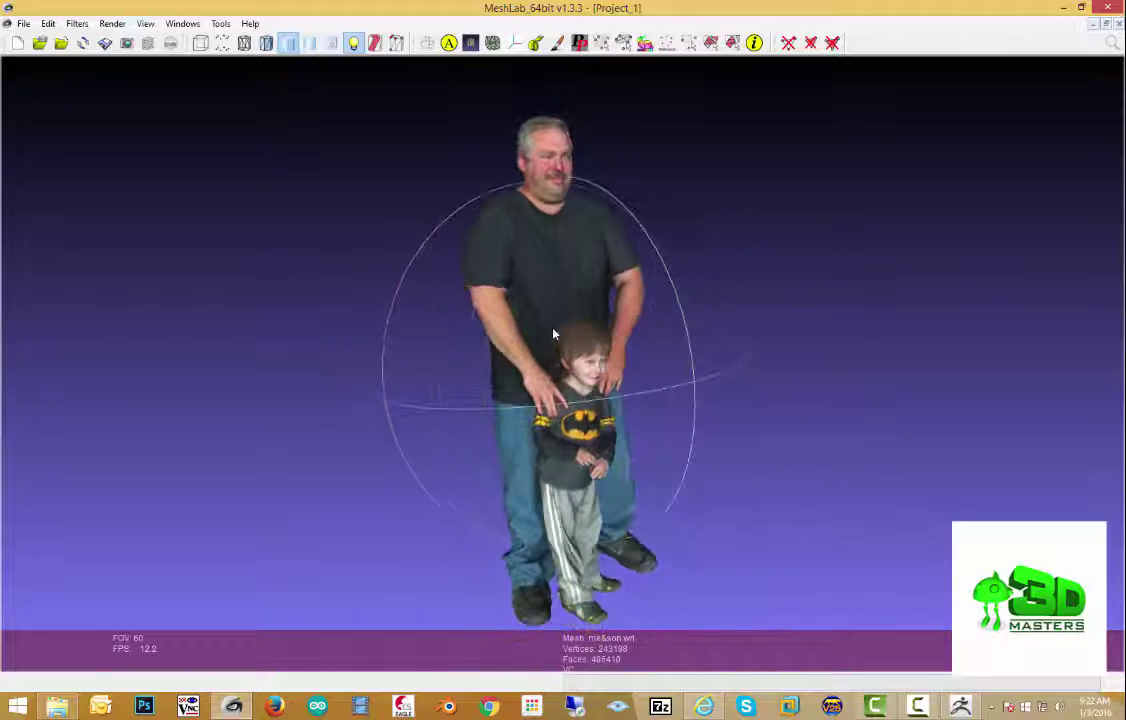
pyautogui.keyDown('ctrl'); pyautogui.moveTo(553, 338); pyautogui.dragTo(528, 424); pyautogui.keyUp('ctrl')
pyautogui.scroll(-4, 562, 405)
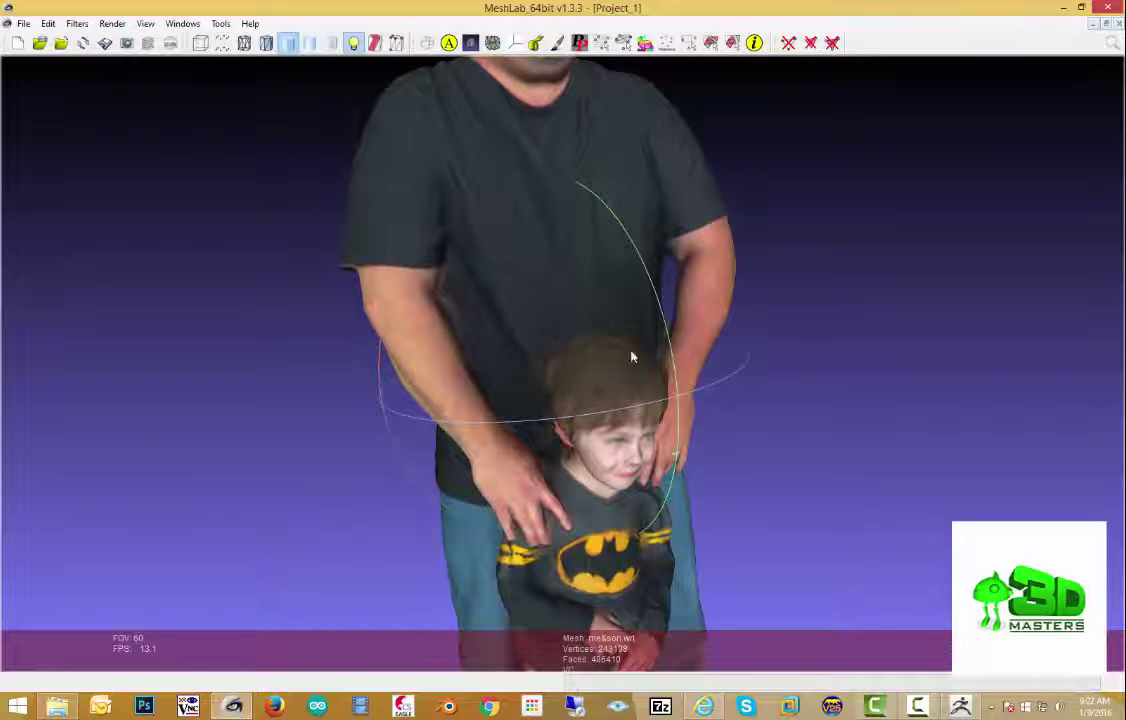
pyautogui.moveTo(633, 357)
pyautogui.mouseDown()
pyautogui.moveTo(432, 375)
pyautogui.moveTo(628, 352)
pyautogui.mouseUp()
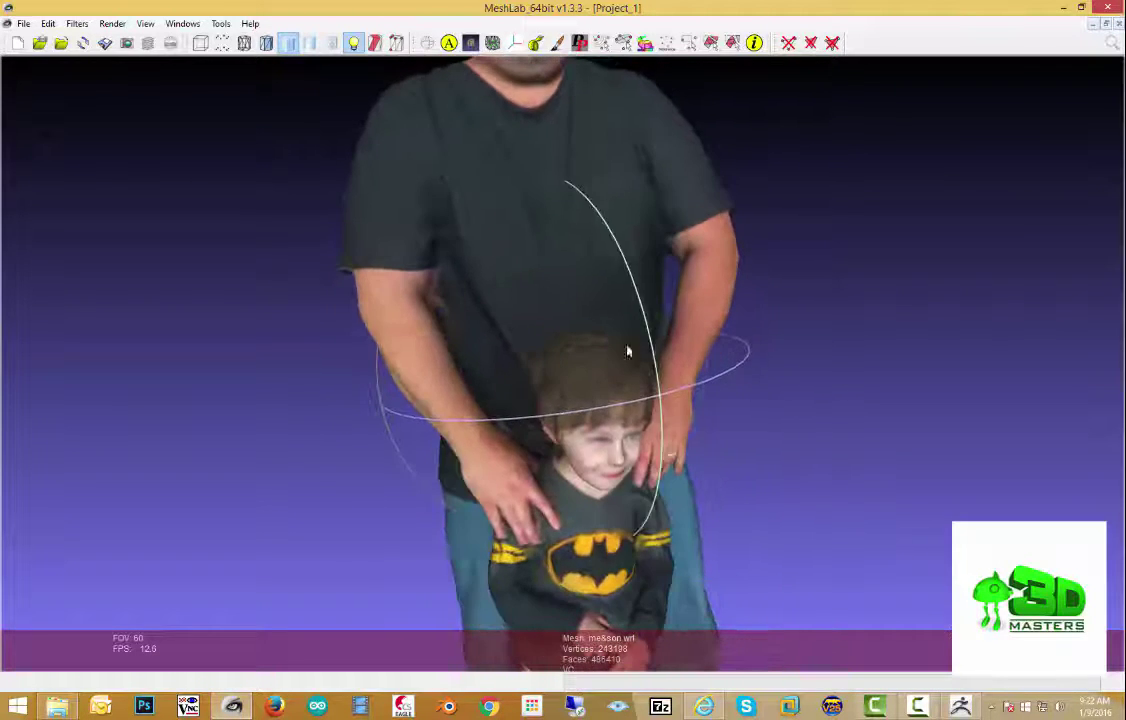
pyautogui.click(1107, 8)
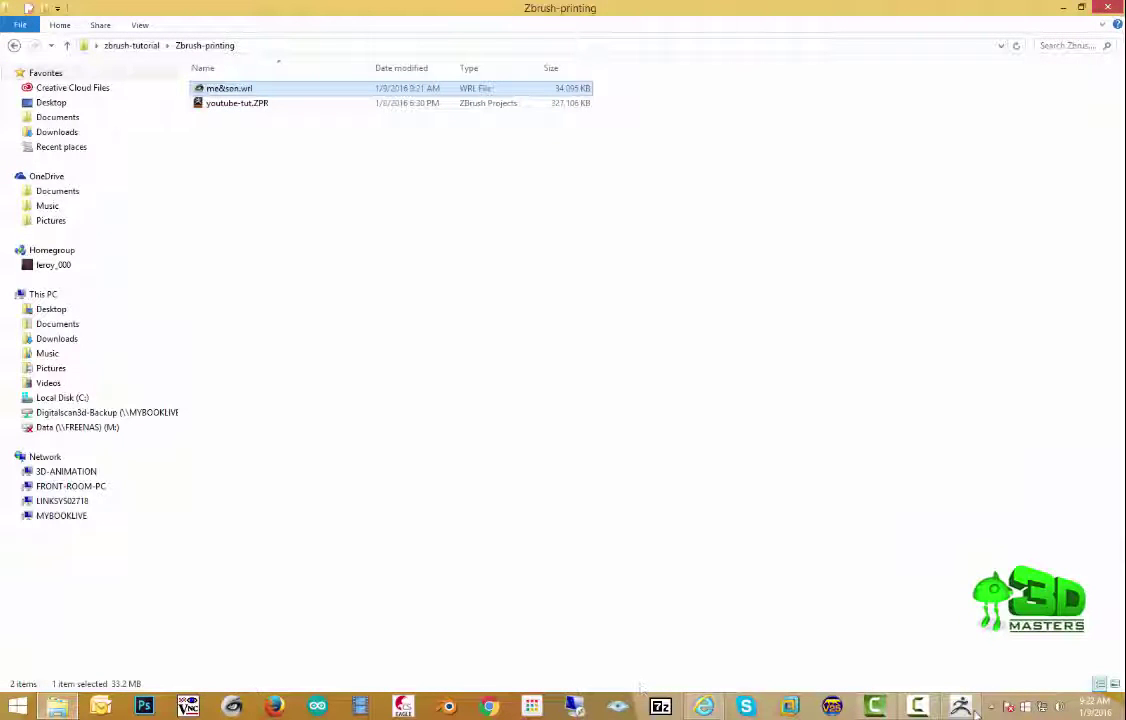
# Return to ZBrush and set the Standard brush to Z Intensity 0 with Mrgb enabled for colour-only painting.
pyautogui.click(962, 707)
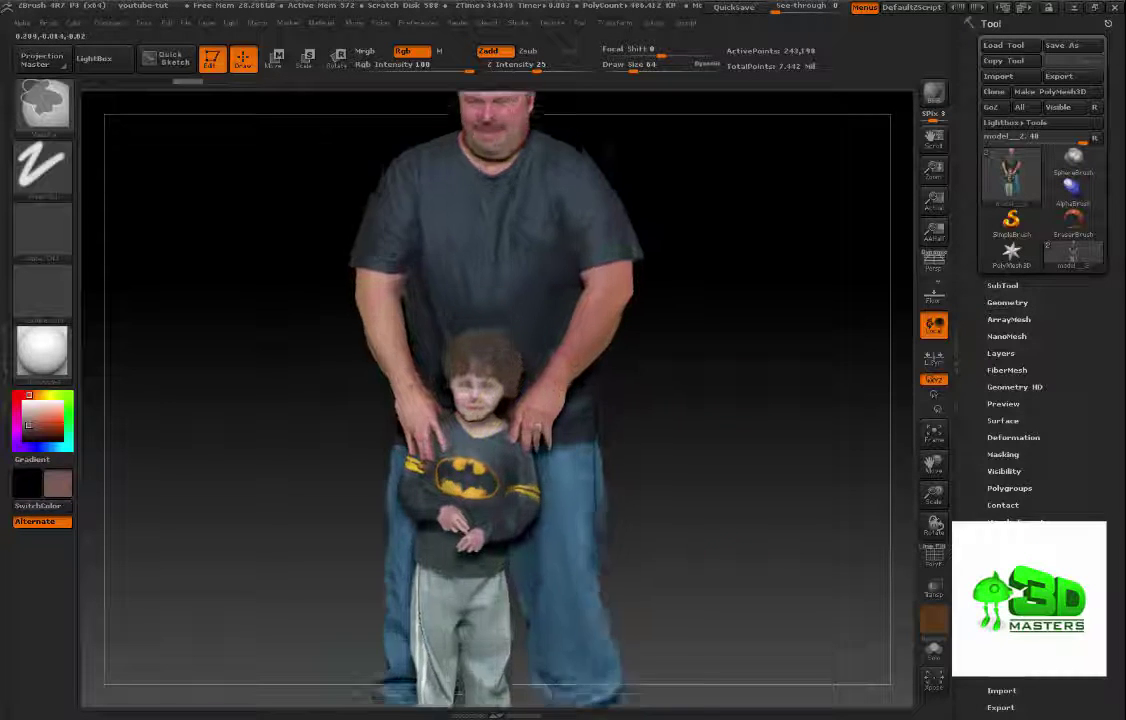
pyautogui.keyDown('ctrl'); pyautogui.moveTo(487, 397); pyautogui.dragTo(590, 397, button='right'); pyautogui.keyUp('ctrl')
pyautogui.moveTo(440, 396); pyautogui.dragTo(535, 398, button='right')
pyautogui.keyDown('ctrl'); pyautogui.moveTo(347, 398); pyautogui.dragTo(500, 347, button='right'); pyautogui.keyUp('ctrl')
pyautogui.moveTo(315, 344)
pyautogui.keyDown('alt'); pyautogui.mouseDown(button='right')
pyautogui.moveTo(481, 344)
pyautogui.moveTo(410, 322)
pyautogui.mouseUp(button='right'); pyautogui.keyUp('alt')
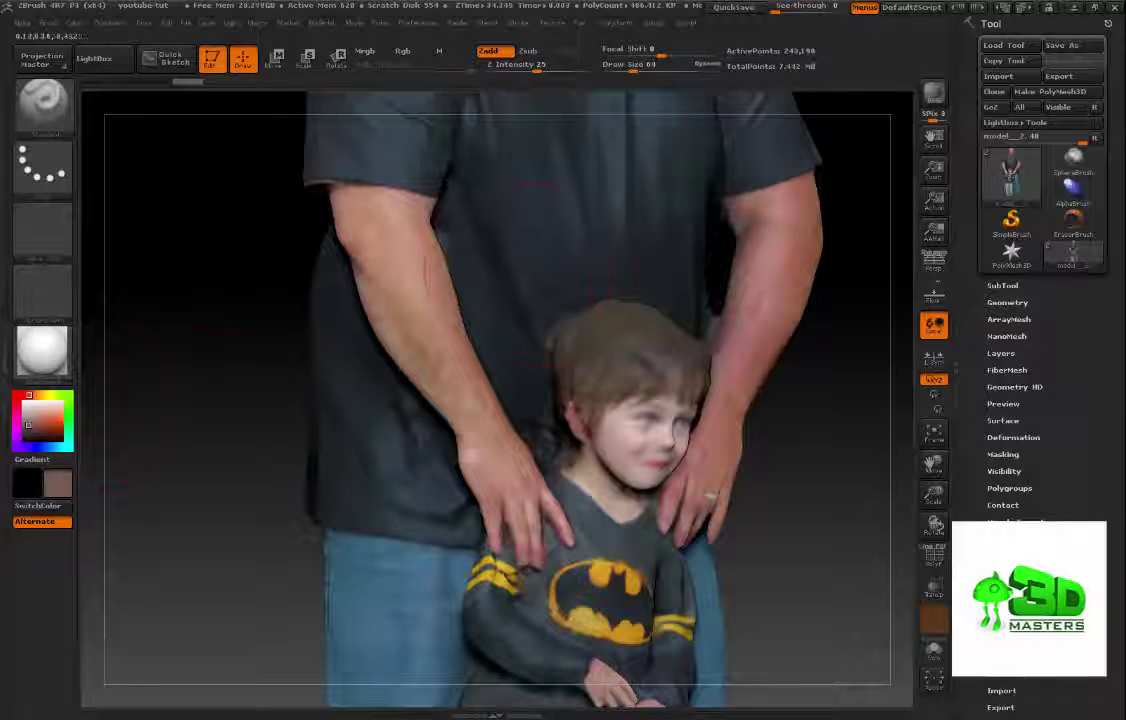
pyautogui.press('space')
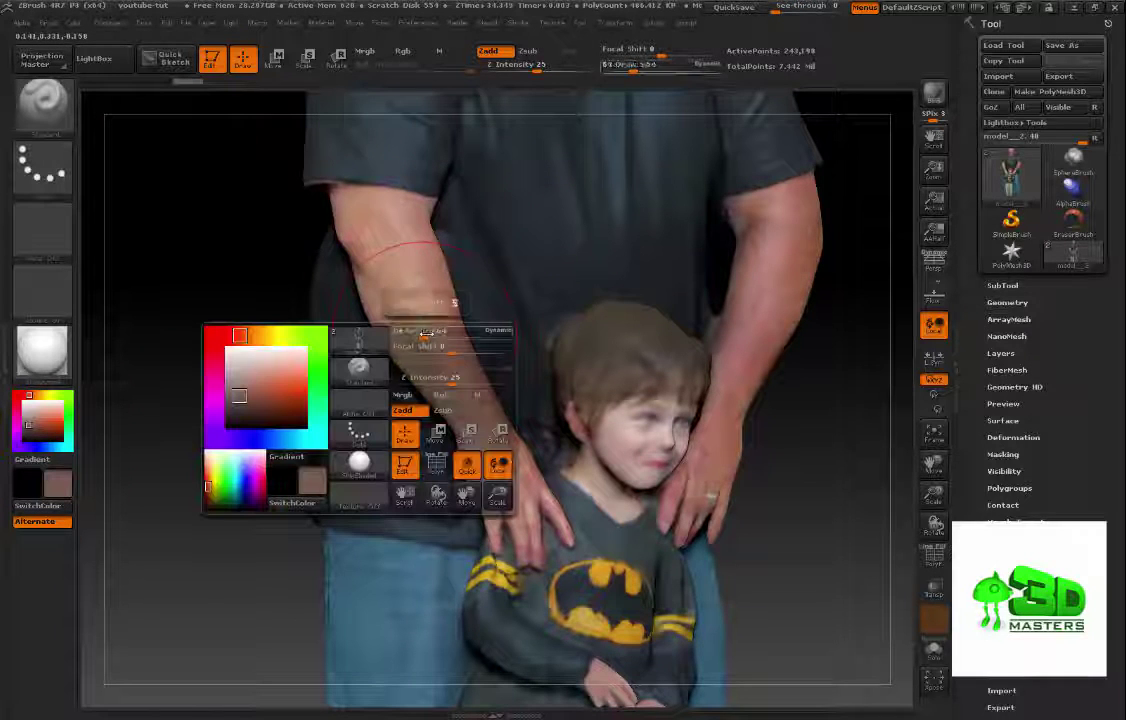
pyautogui.click(474, 376)
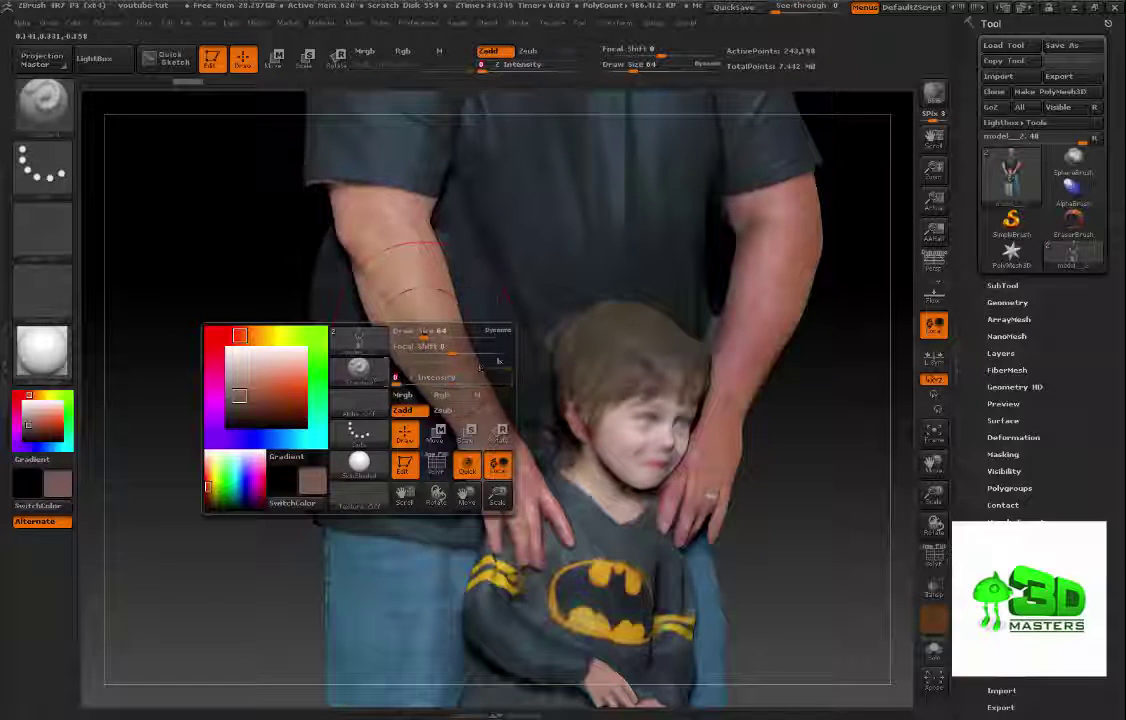
pyautogui.click(364, 51)
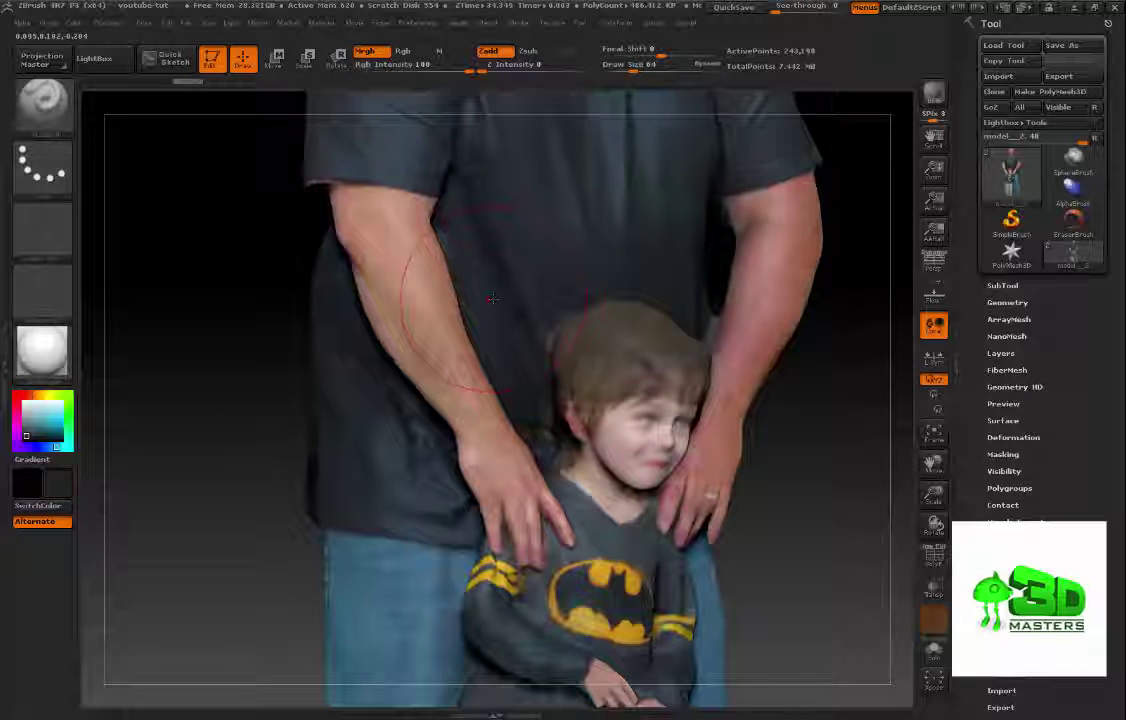
# Set the brush's draw size to 24 and touch up the shirt beside the man's arm with its dark colour.
pyautogui.press('space')
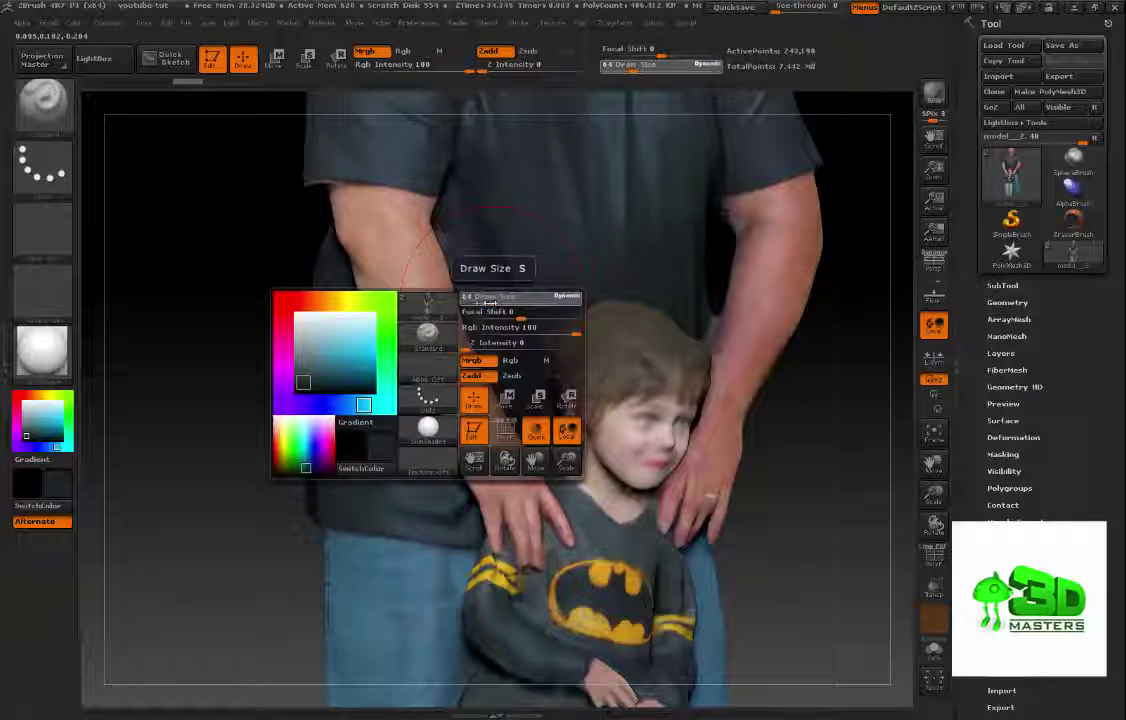
pyautogui.moveTo(494, 301); pyautogui.dragTo(482, 301)
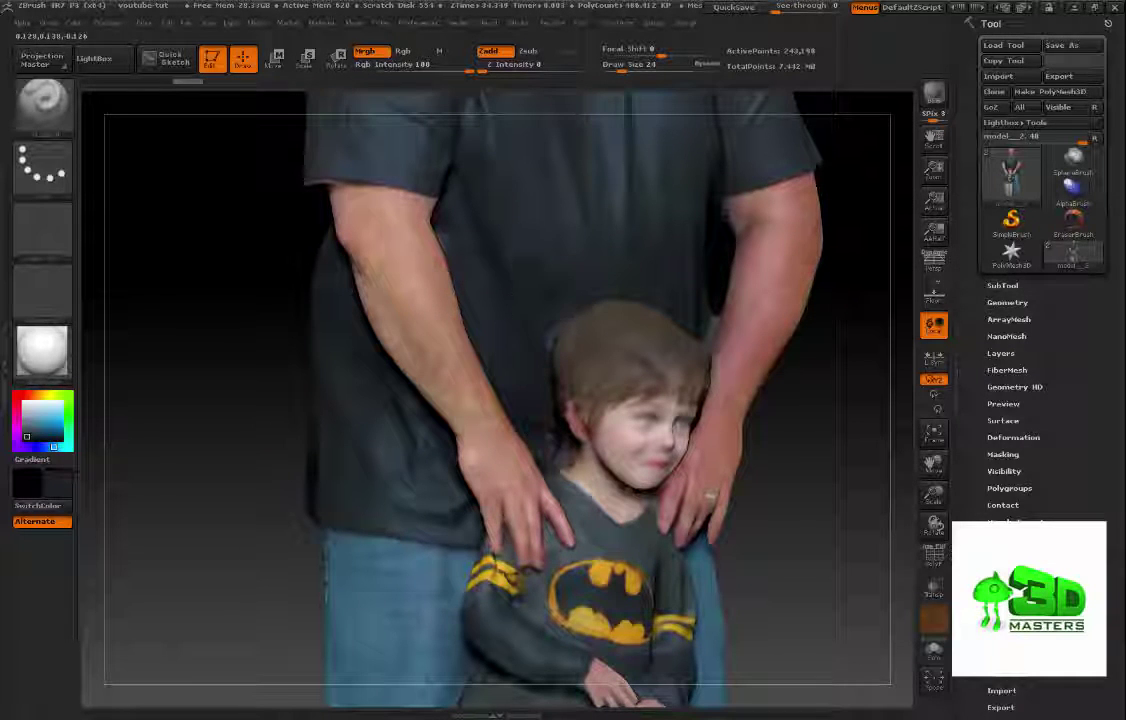
pyautogui.moveTo(672, 262); pyautogui.dragTo(531, 266, button='right')
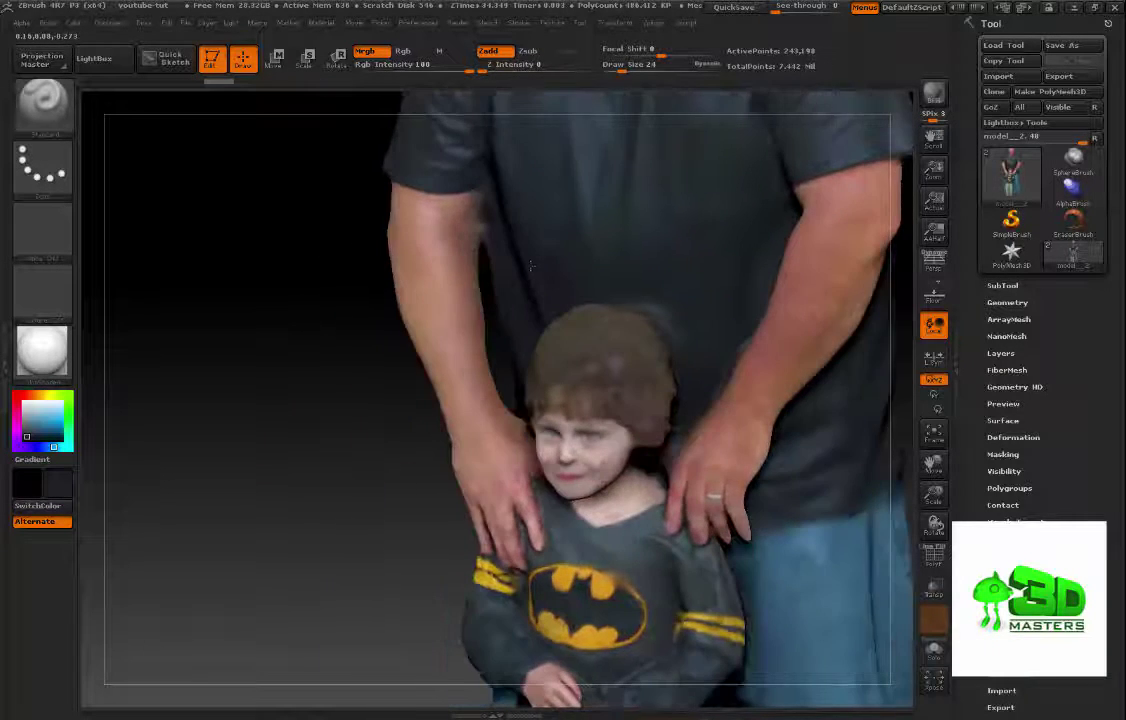
pyautogui.moveTo(531, 265); pyautogui.dragTo(505, 352)
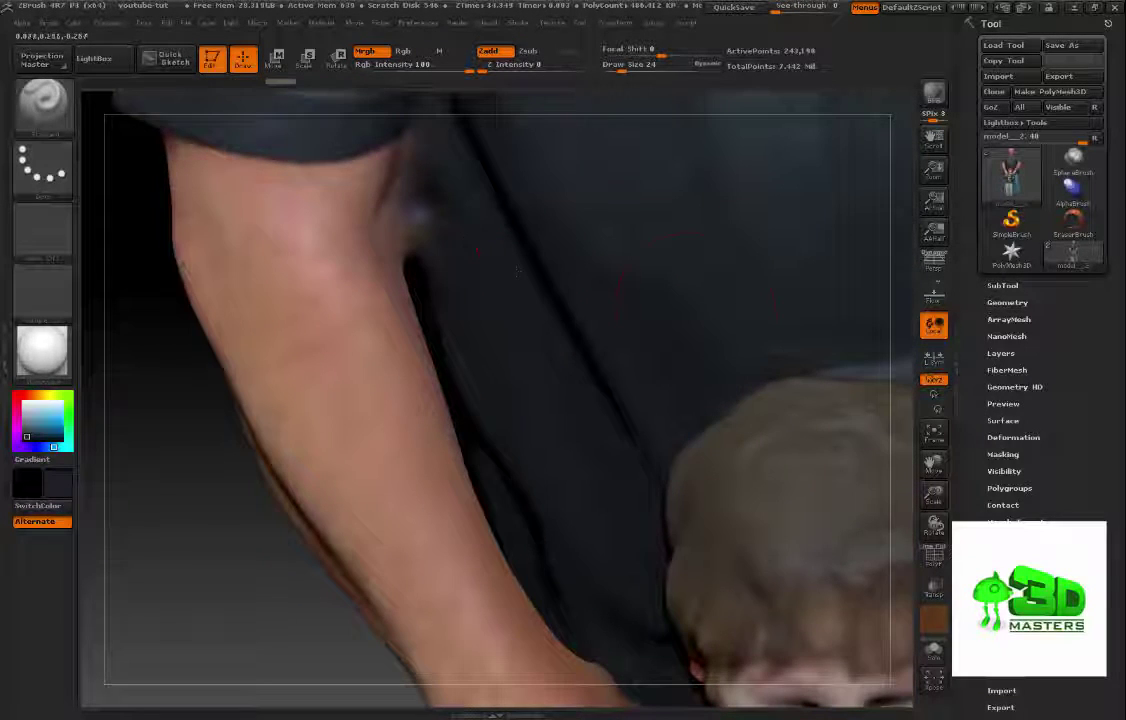
# Examine the figures' painted surface from several angles, including the child's hands and waist and the man's head.
pyautogui.moveTo(628, 281)
pyautogui.keyDown('ctrl'); pyautogui.mouseDown(button='right')
pyautogui.moveTo(686, 368)
pyautogui.moveTo(477, 283)
pyautogui.moveTo(500, 300)
pyautogui.mouseUp(button='right'); pyautogui.keyUp('ctrl')
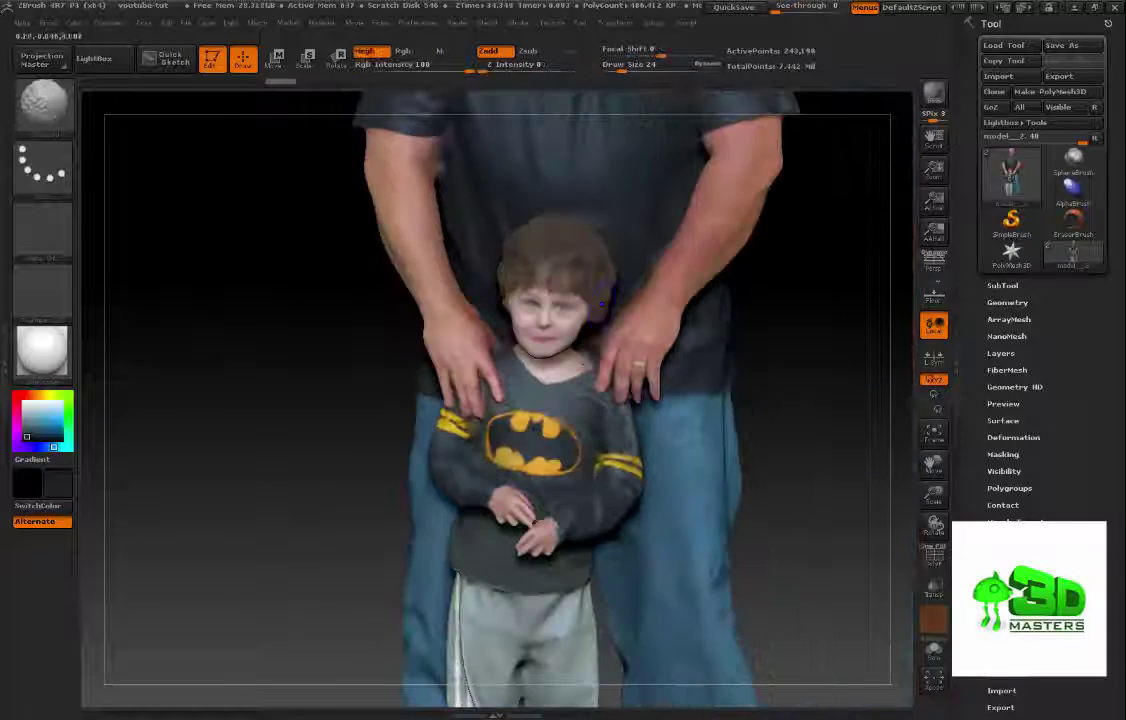
pyautogui.keyDown('alt'); pyautogui.moveTo(663, 541); pyautogui.dragTo(642, 361, button='right'); pyautogui.keyUp('alt')
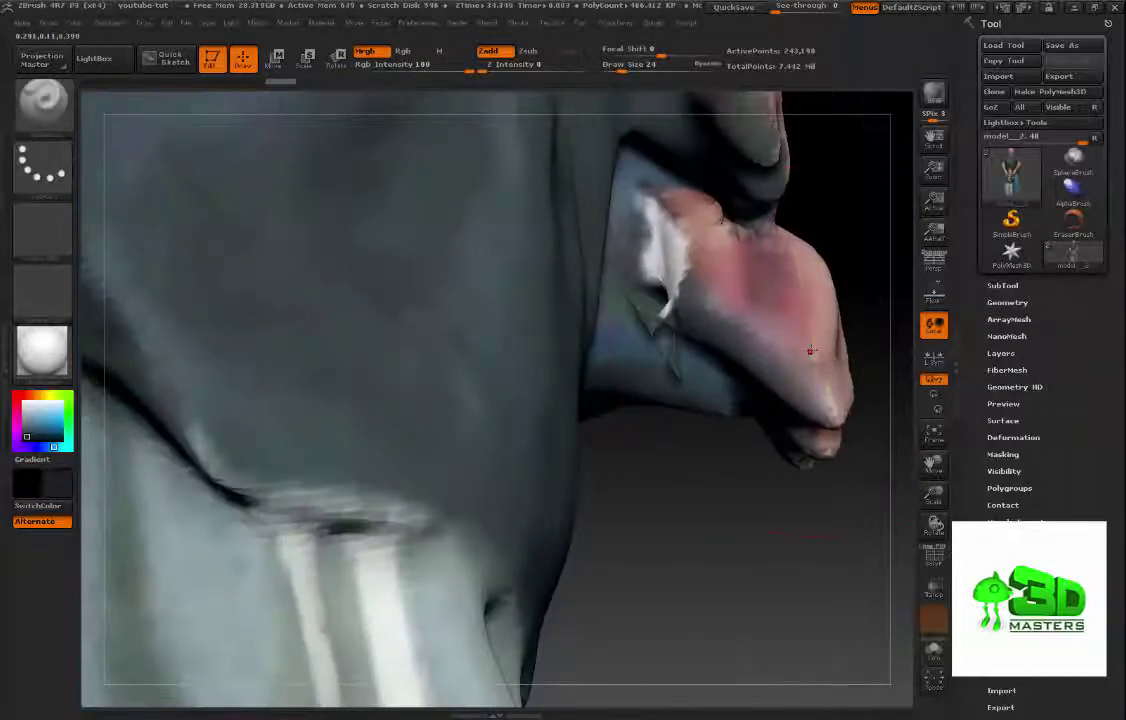
pyautogui.moveTo(811, 350)
pyautogui.mouseDown(button='right')
pyautogui.moveTo(586, 337)
pyautogui.moveTo(689, 362)
pyautogui.moveTo(800, 355)
pyautogui.mouseUp(button='right')
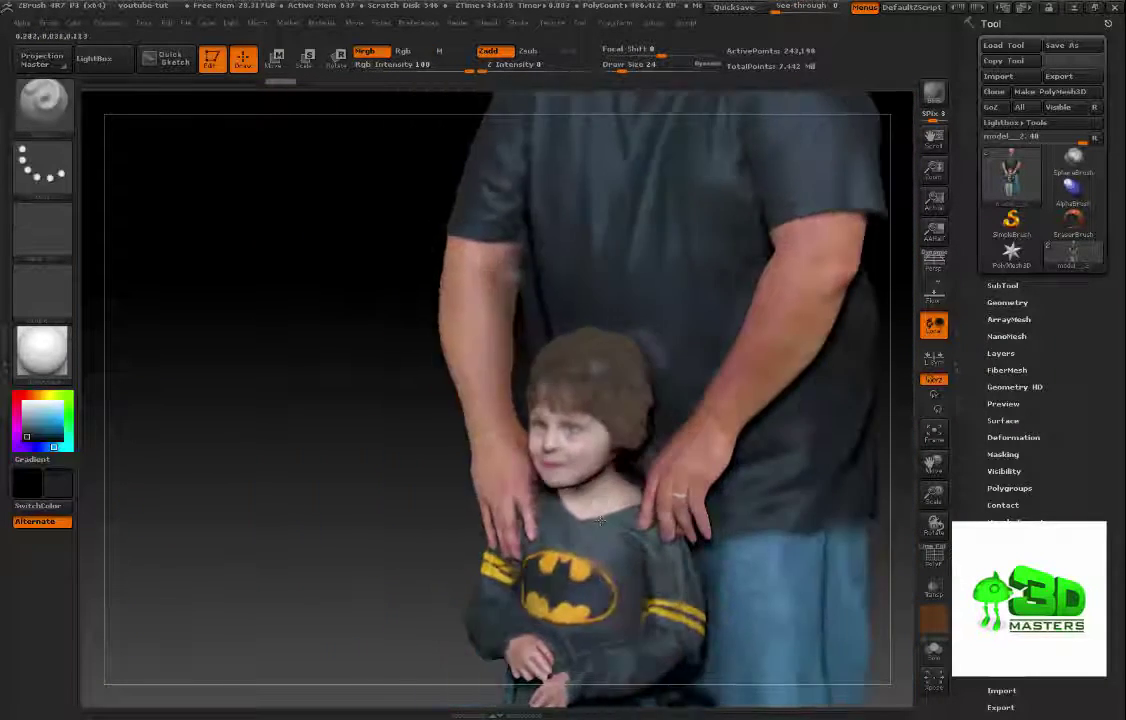
pyautogui.moveTo(601, 521); pyautogui.dragTo(530, 462)
pyautogui.keyDown('ctrl'); pyautogui.moveTo(531, 462); pyautogui.dragTo(515, 520, button='right'); pyautogui.keyUp('ctrl')
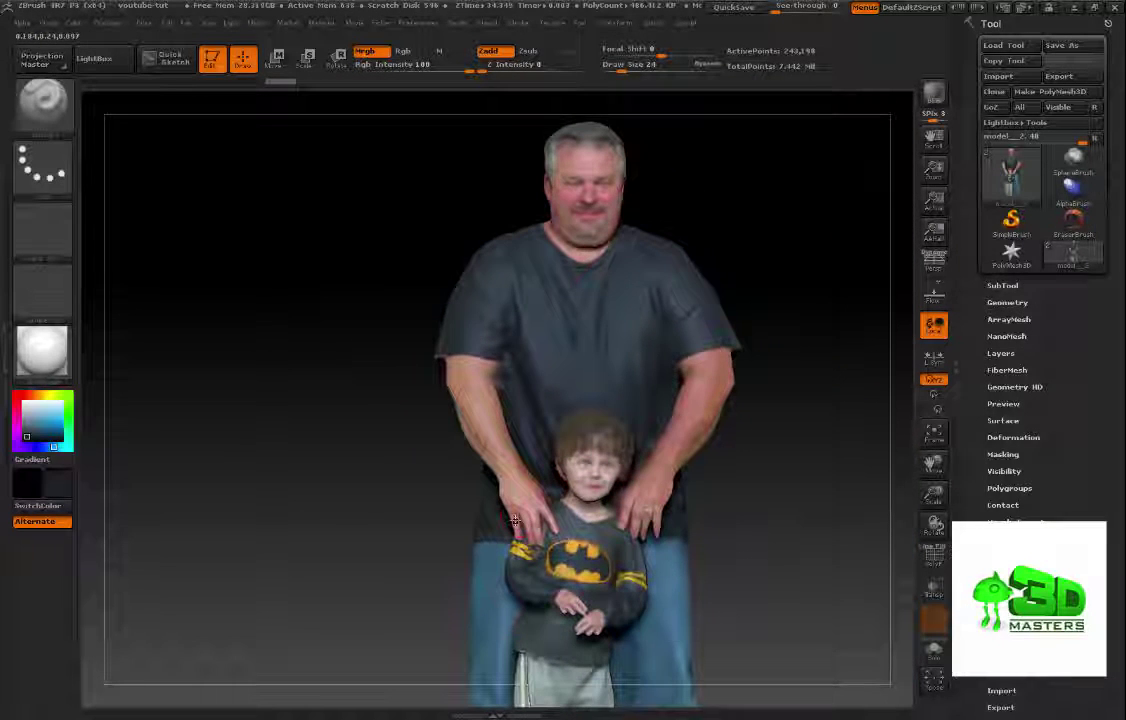
pyautogui.moveTo(600, 528); pyautogui.dragTo(584, 646, button='right')
pyautogui.moveTo(609, 707); pyautogui.dragTo(769, 514, button='right')
pyautogui.moveTo(738, 563); pyautogui.dragTo(659, 208)
pyautogui.moveTo(660, 570); pyautogui.dragTo(790, 568)
pyautogui.keyDown('alt'); pyautogui.moveTo(665, 187); pyautogui.dragTo(628, 557); pyautogui.keyUp('alt')
pyautogui.keyDown('alt'); pyautogui.moveTo(632, 157); pyautogui.dragTo(621, 343); pyautogui.keyUp('alt')
pyautogui.moveTo(735, 401); pyautogui.dragTo(671, 401)
pyautogui.moveTo(671, 401); pyautogui.dragTo(645, 401, button='right')
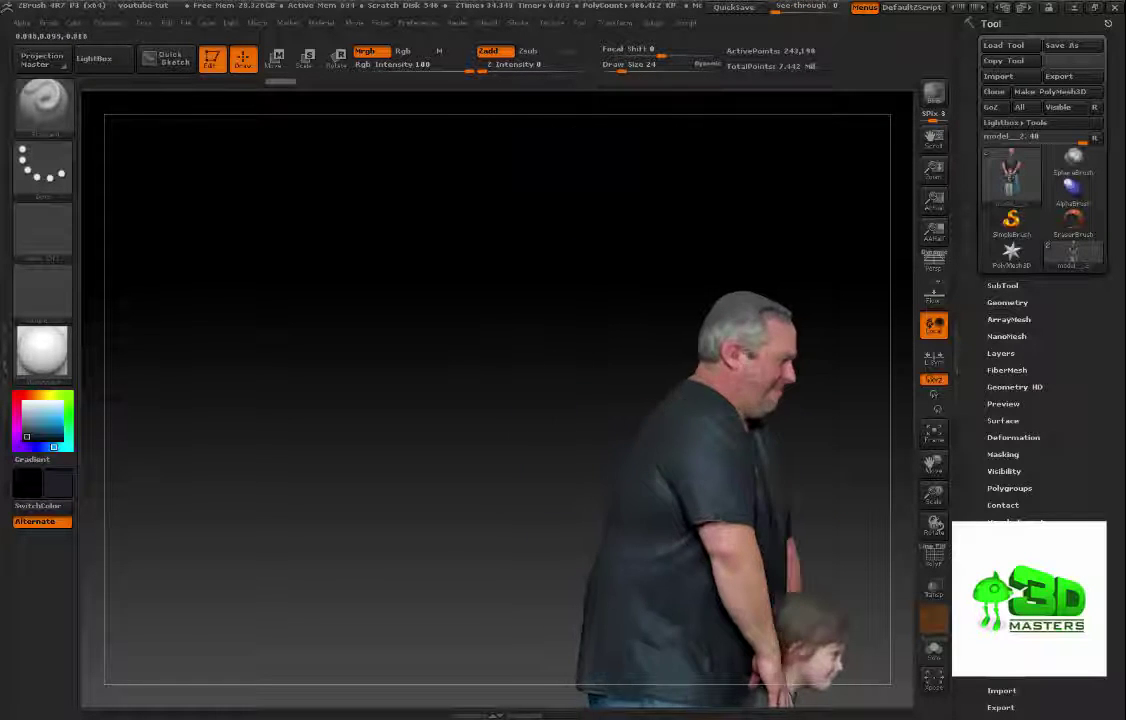
pyautogui.keyDown('alt'); pyautogui.moveTo(755, 343); pyautogui.dragTo(664, 363, button='right'); pyautogui.keyUp('alt')
pyautogui.moveTo(665, 365); pyautogui.dragTo(726, 388)
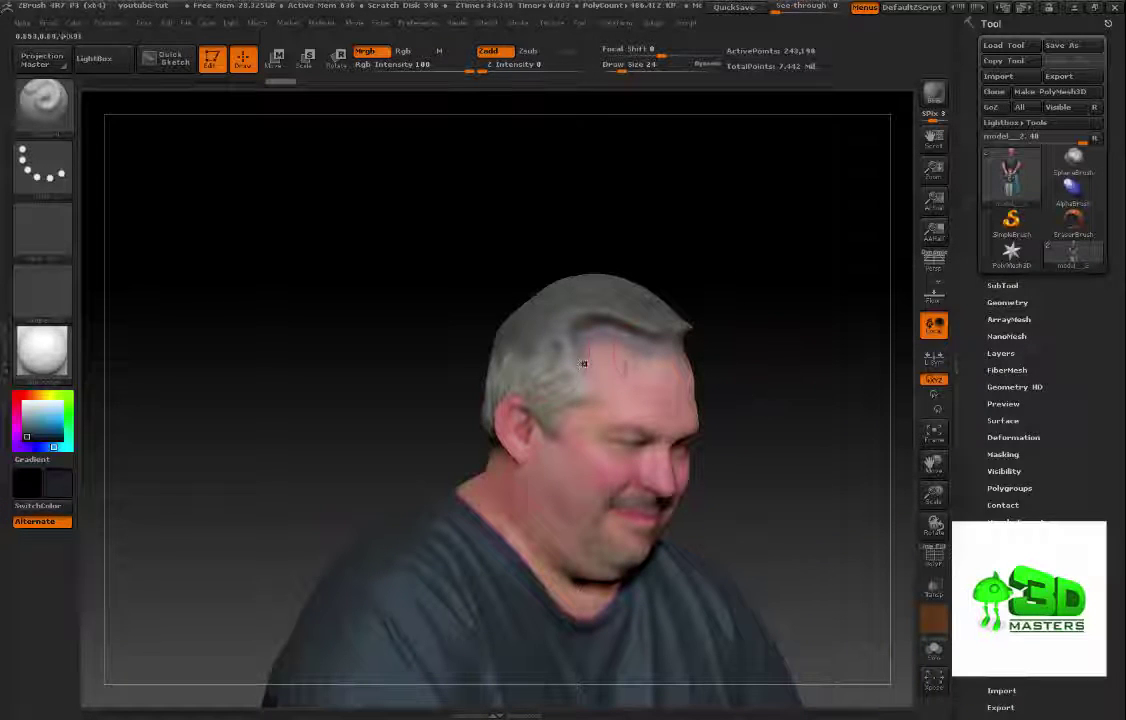